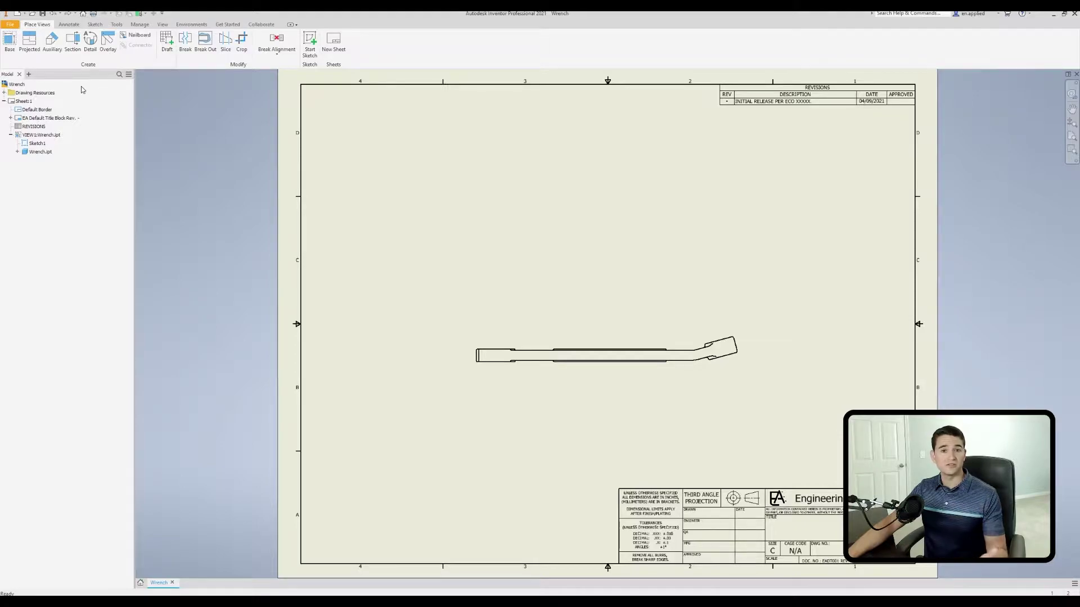
pyautogui.click(53, 45)
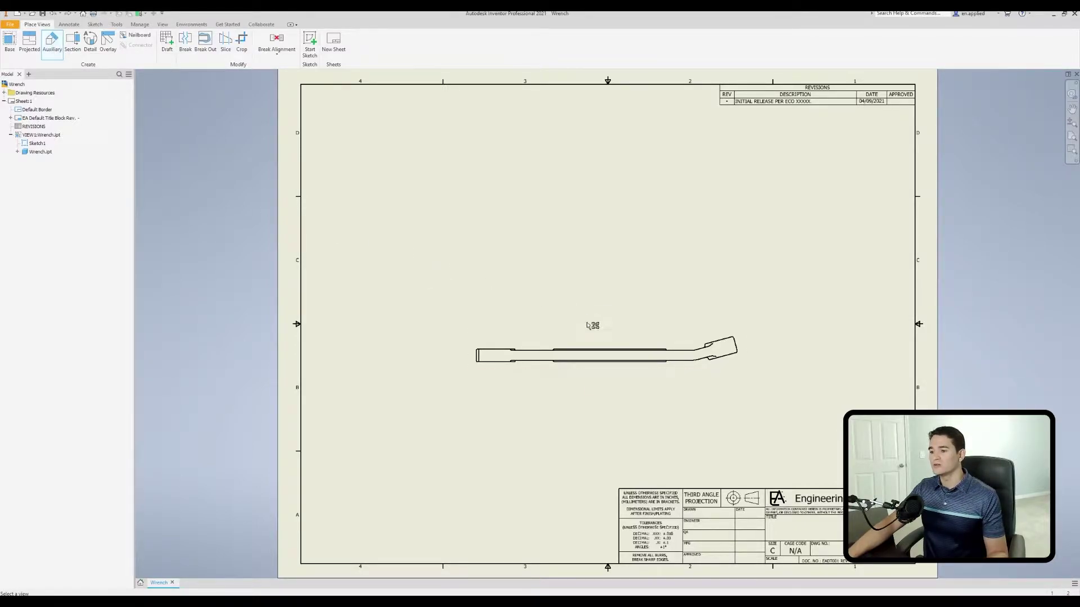
pyautogui.click(635, 342)
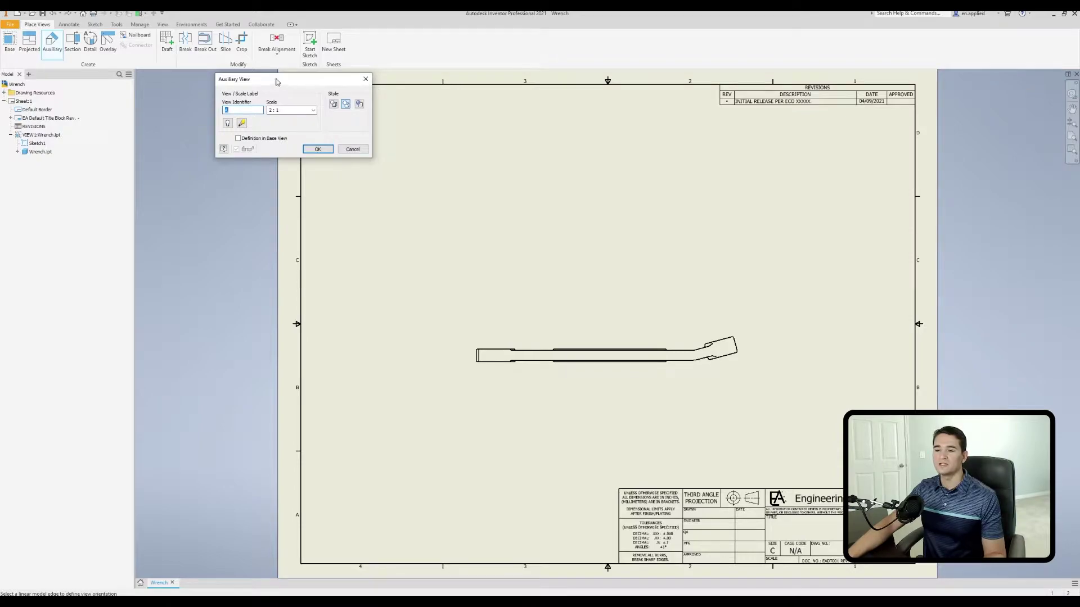
pyautogui.moveTo(299, 84); pyautogui.dragTo(223, 80)
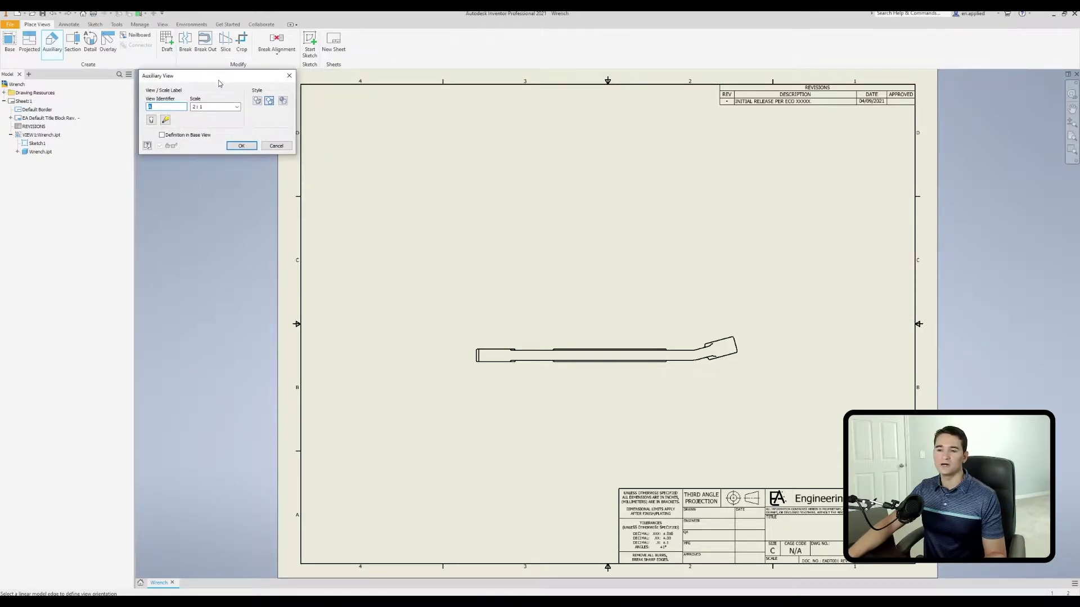
pyautogui.click(182, 108)
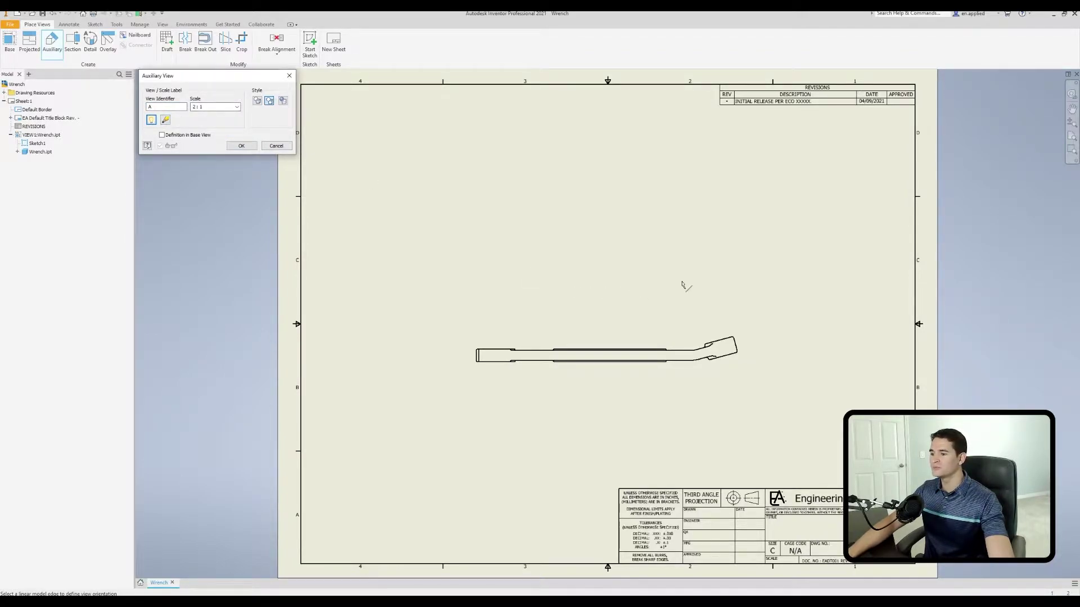
pyautogui.click(278, 148)
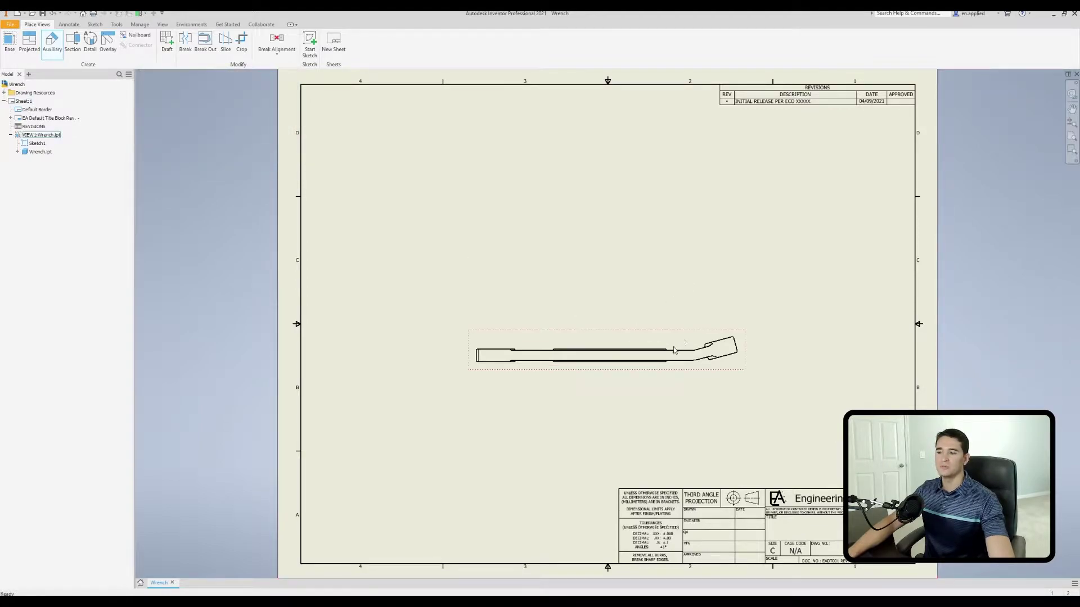
# Step: Project an auxiliary view from the wrench's angled edge above the base view at 2:1 with its label shown, and undo it
pyautogui.click(52, 42)
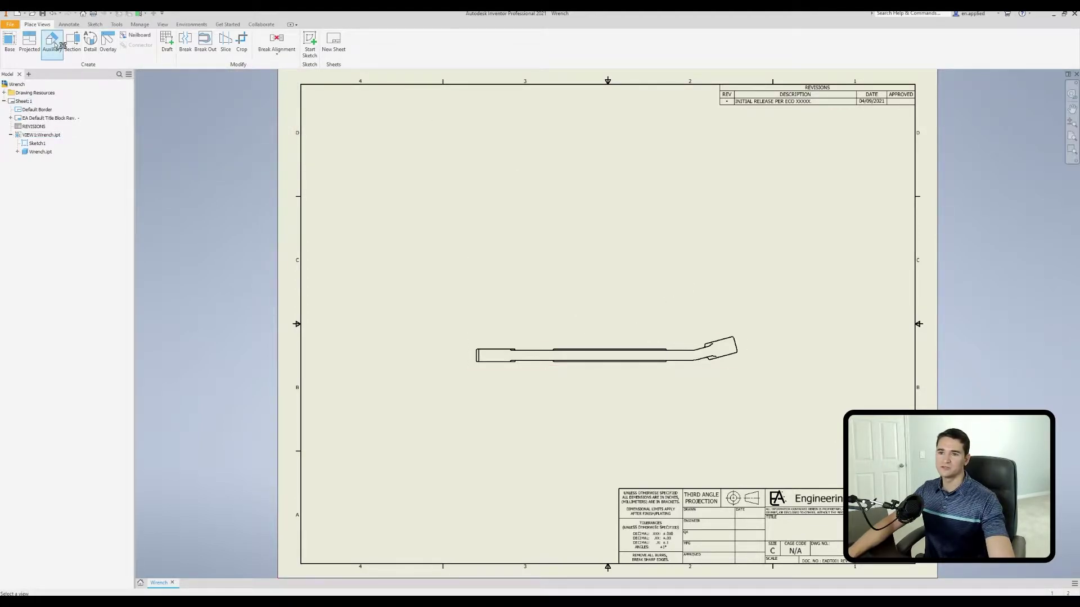
pyautogui.click(647, 343)
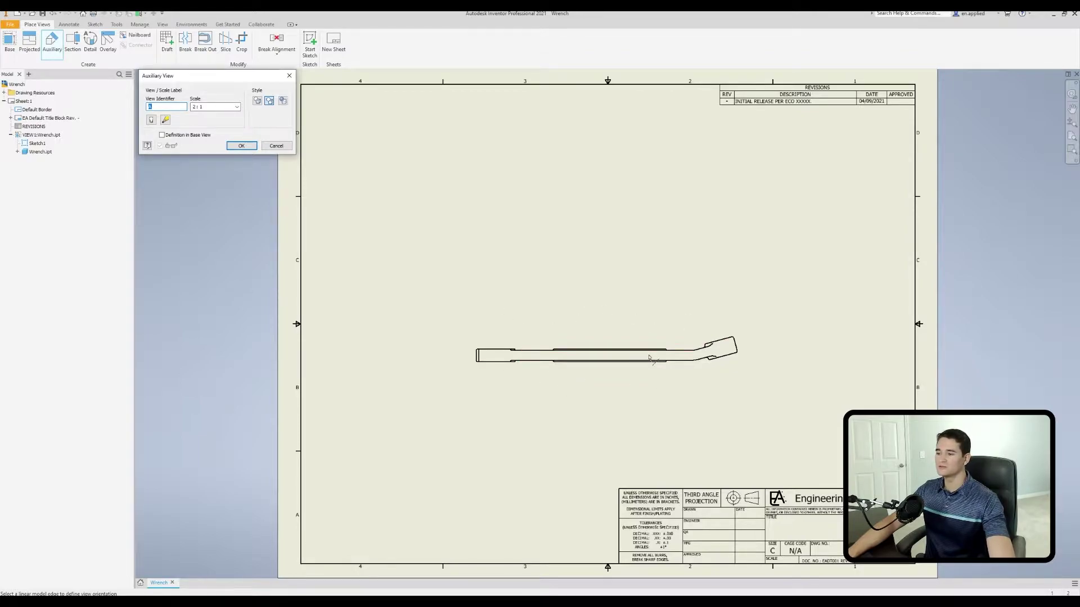
pyautogui.click(701, 351)
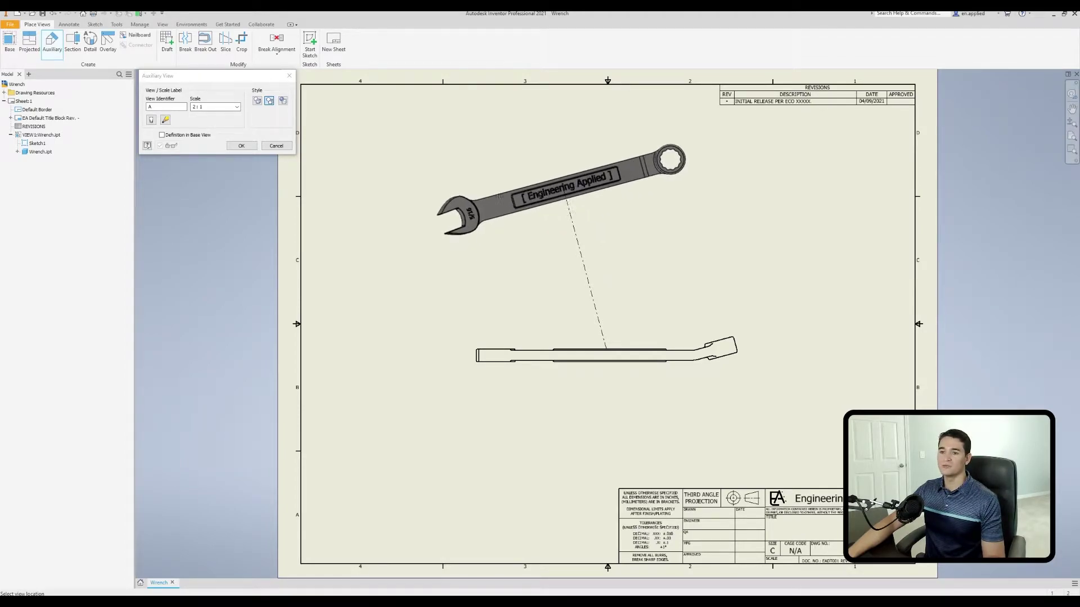
pyautogui.click(152, 120)
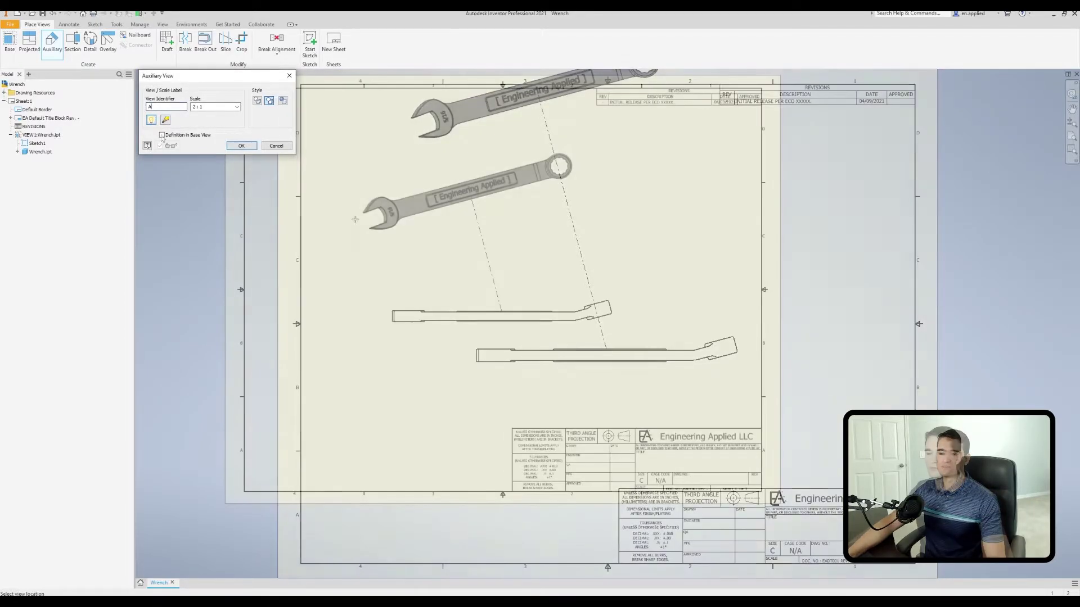
pyautogui.press('Home')
pyautogui.click(370, 212)
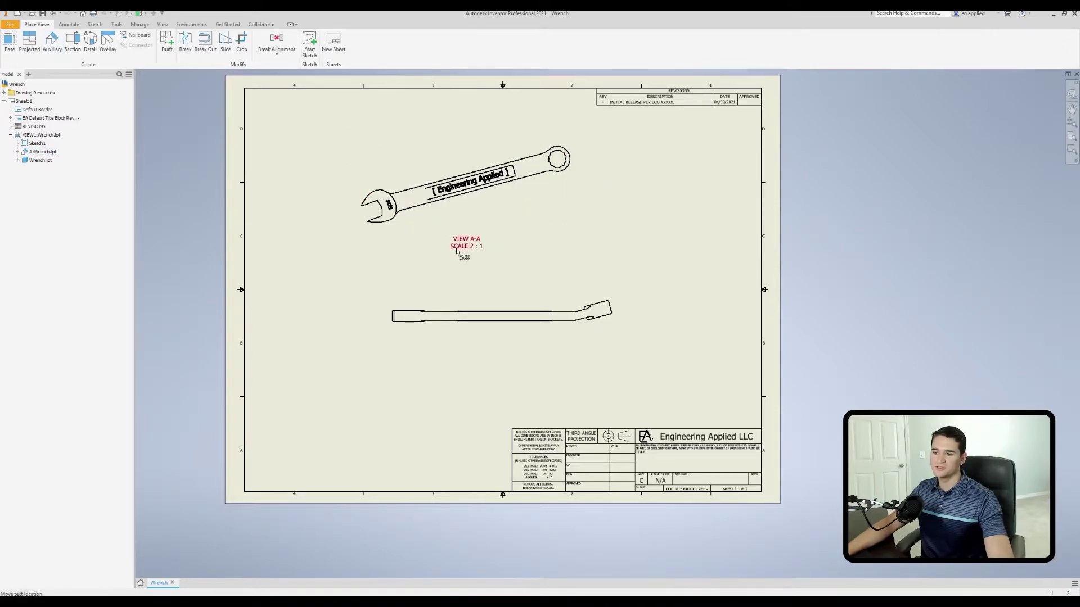
pyautogui.scroll(3, 459, 245)
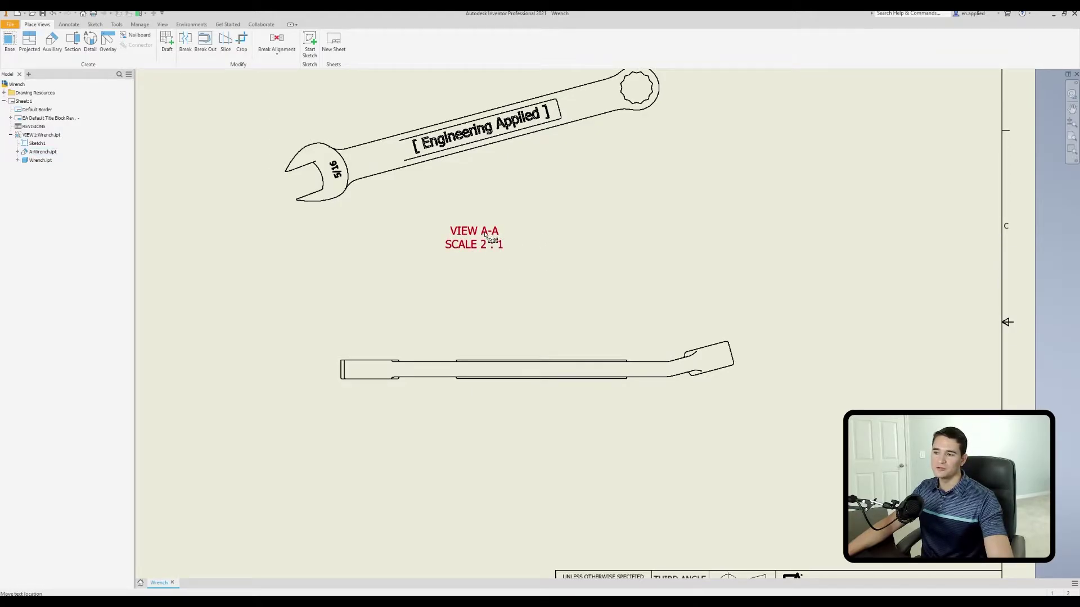
pyautogui.scroll(-3, 444, 229)
pyautogui.click(52, 15)
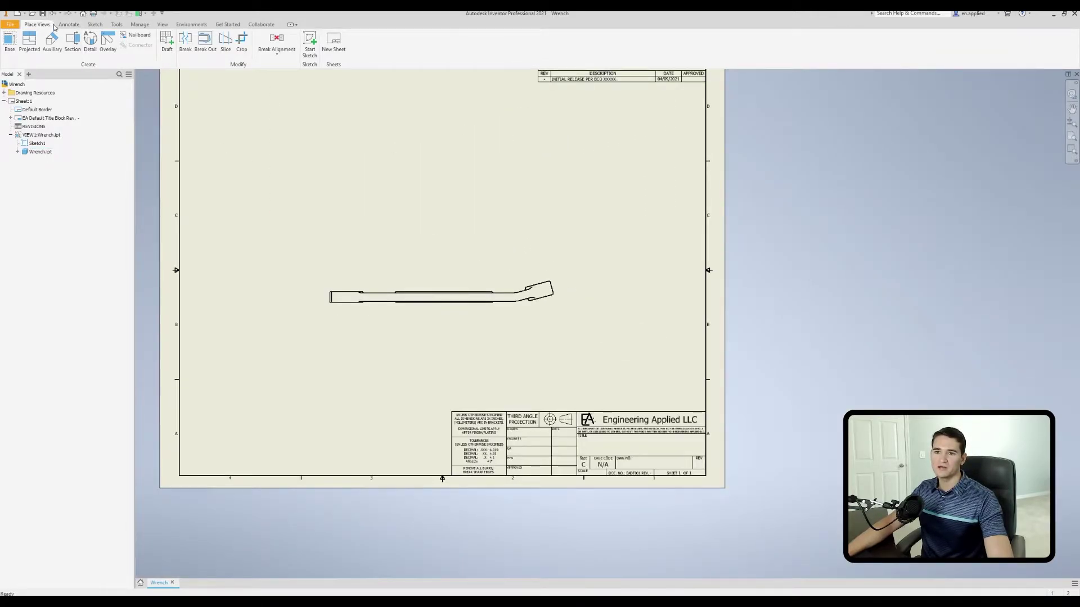
# Step: Place the labelled 2:1 auxiliary view from the angled edge again, inspect its label up close, and undo the placement
pyautogui.click(55, 47)
pyautogui.click(512, 288)
pyautogui.click(518, 289)
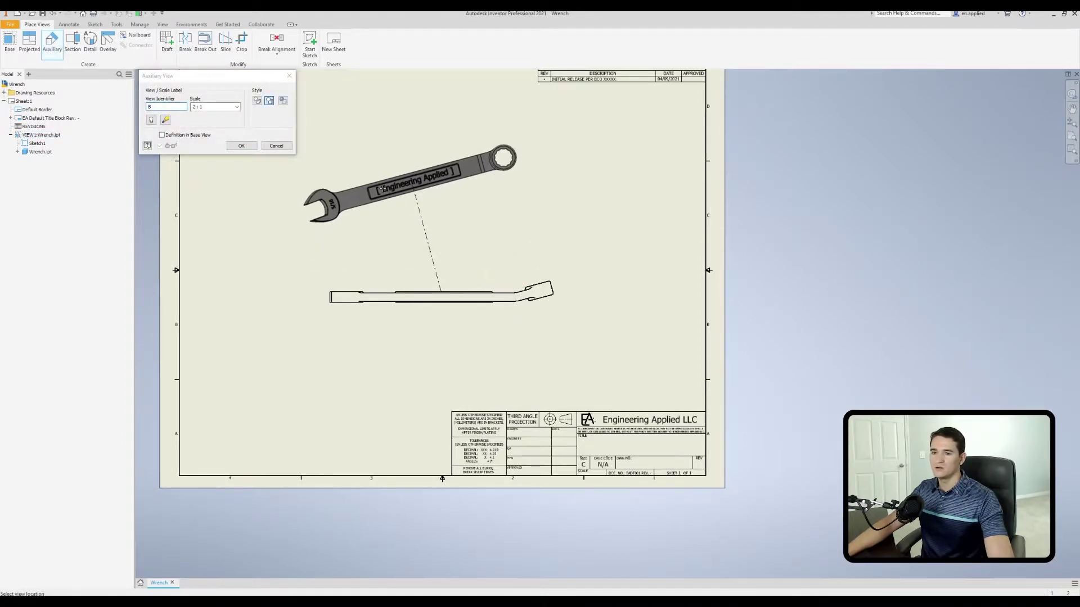
pyautogui.click(151, 120)
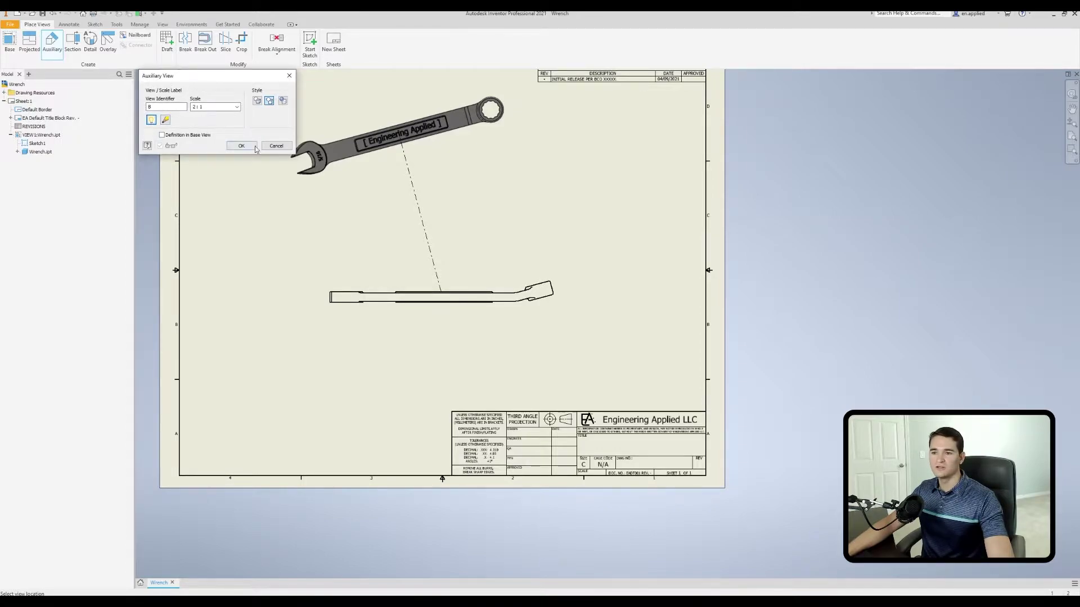
pyautogui.click(416, 156)
pyautogui.scroll(5, 413, 222)
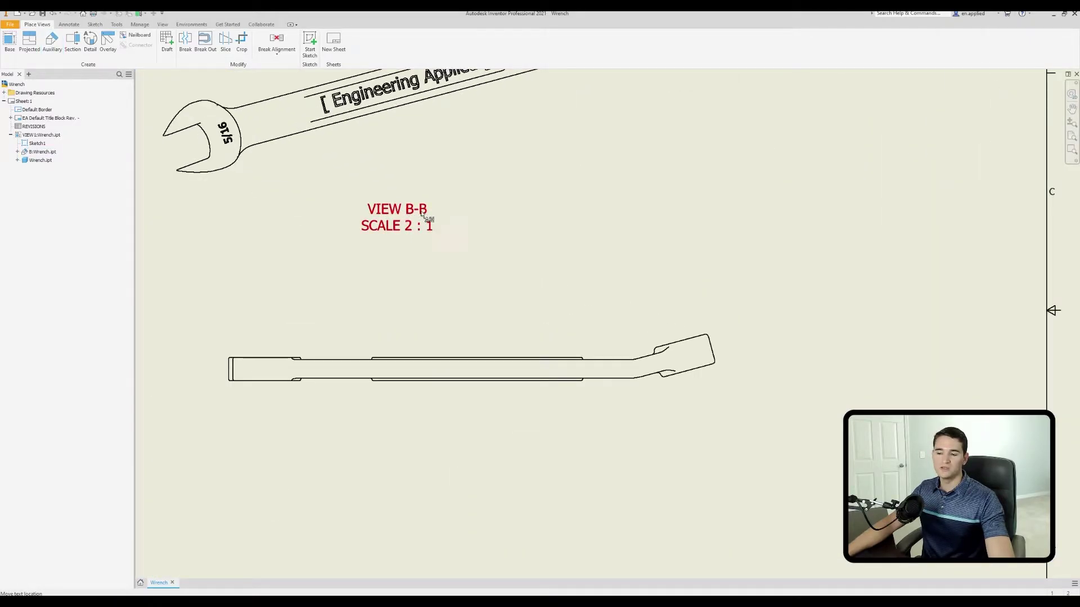
pyautogui.scroll(-3, 238, 165)
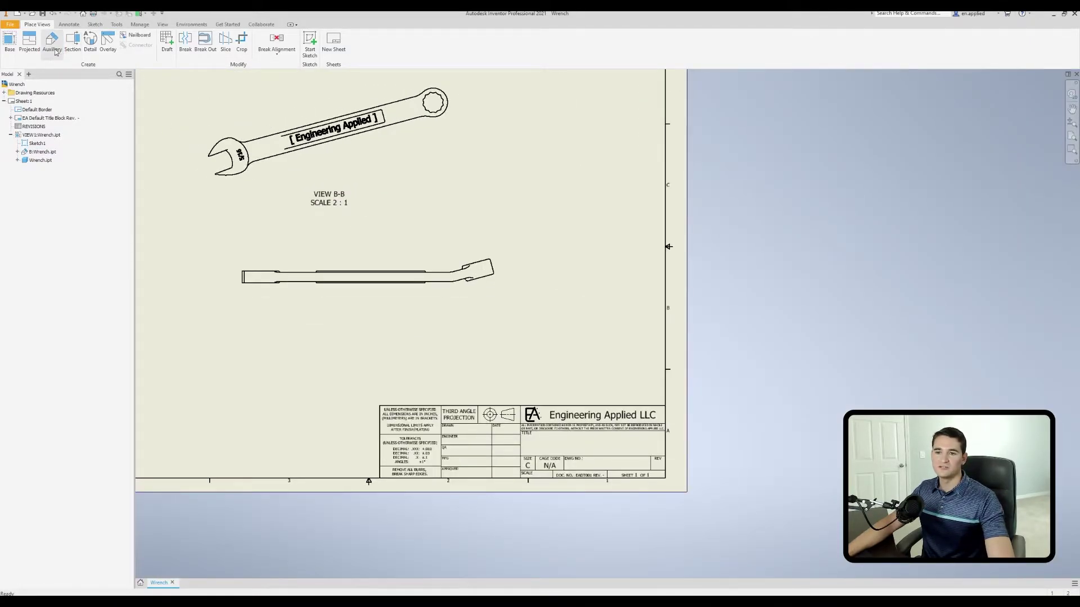
pyautogui.click(53, 13)
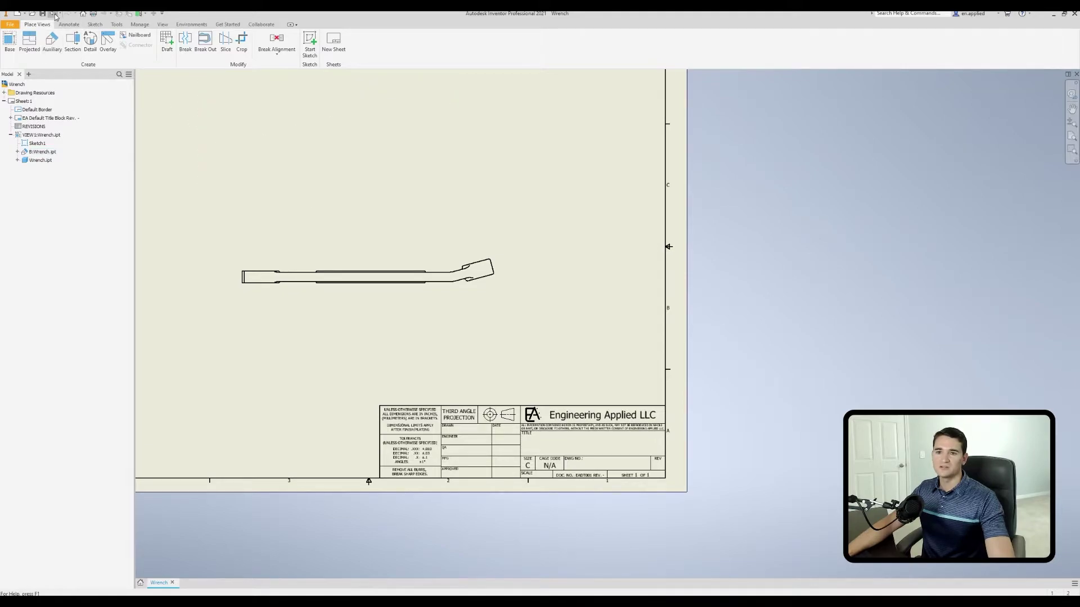
# Step: Try a scale of 1/2 for an auxiliary view projected from the wrench's angled edge
pyautogui.click(48, 45)
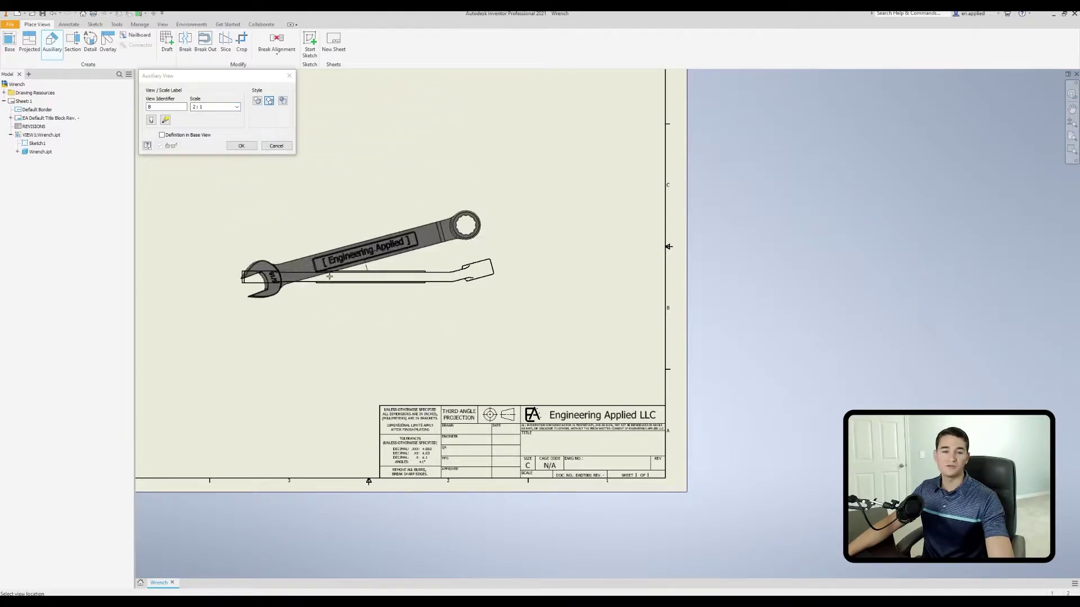
pyautogui.click(237, 106)
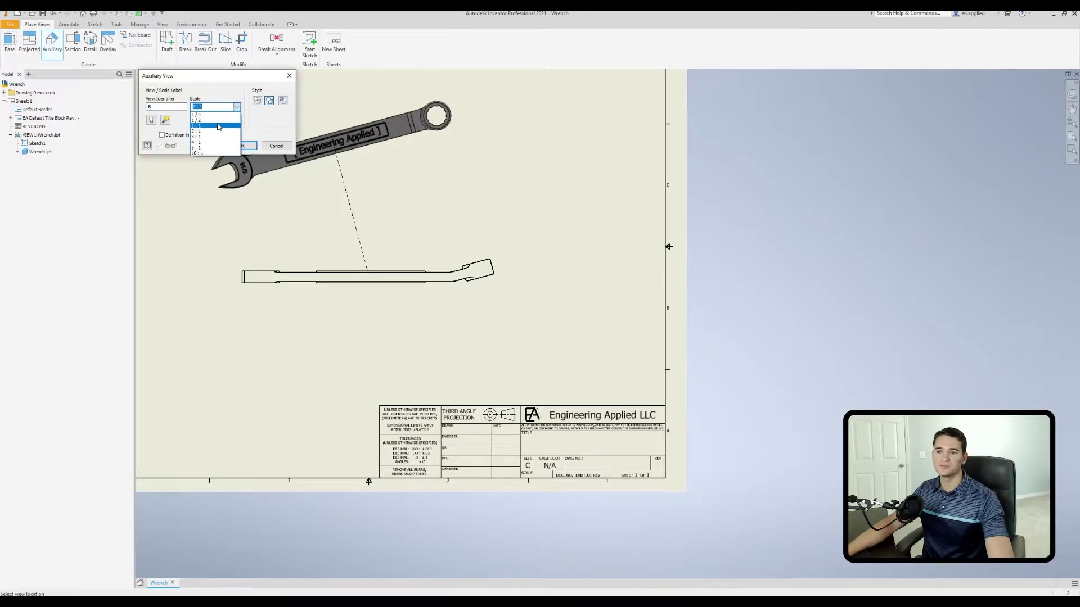
pyautogui.click(215, 122)
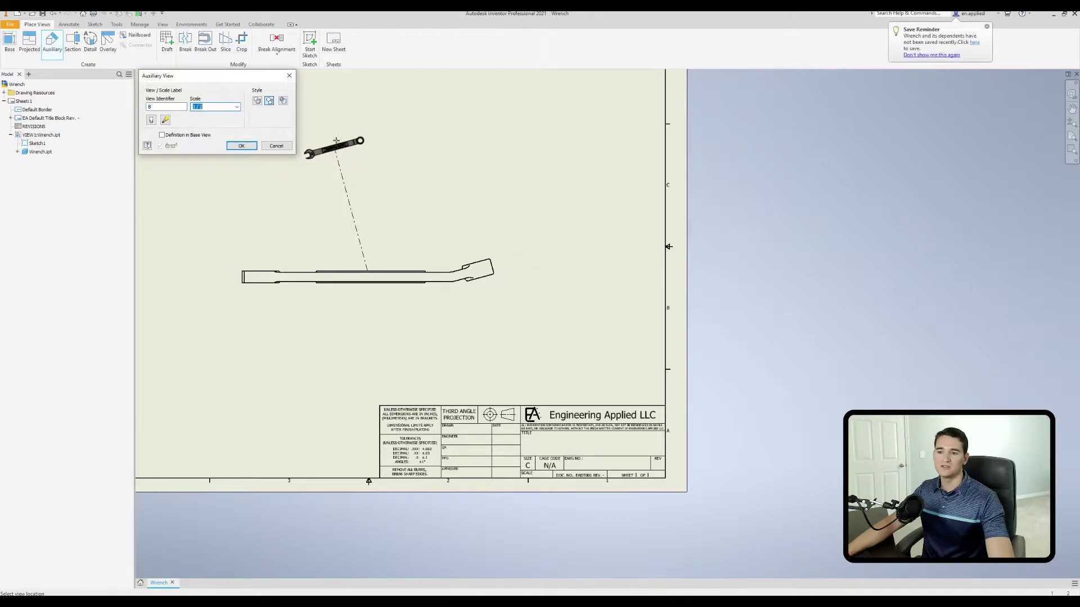
pyautogui.moveTo(342, 146); pyautogui.dragTo(502, 178, button='middle')
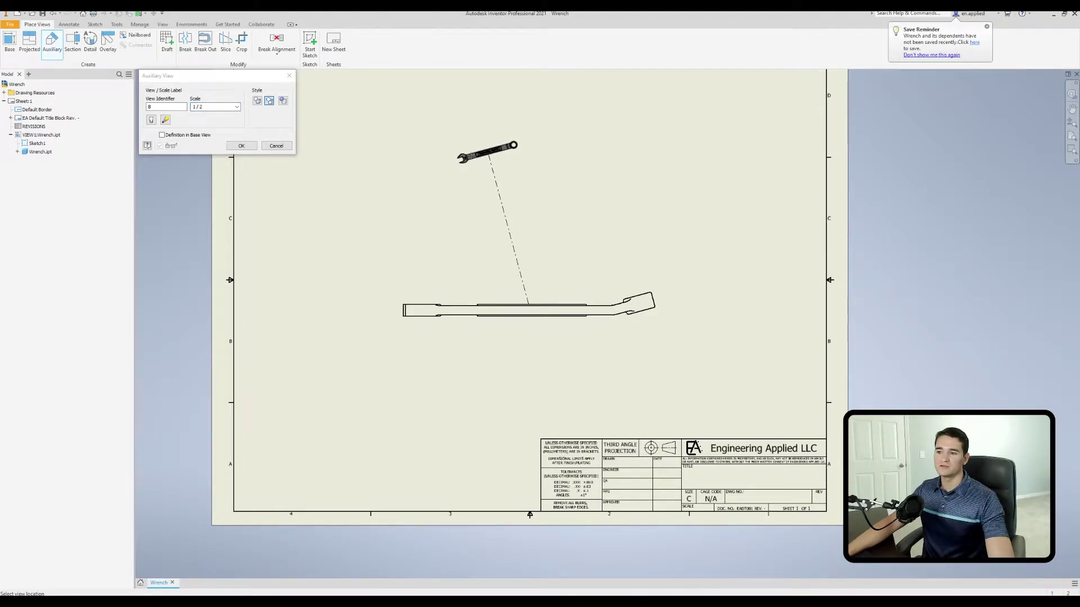
pyautogui.click(472, 164)
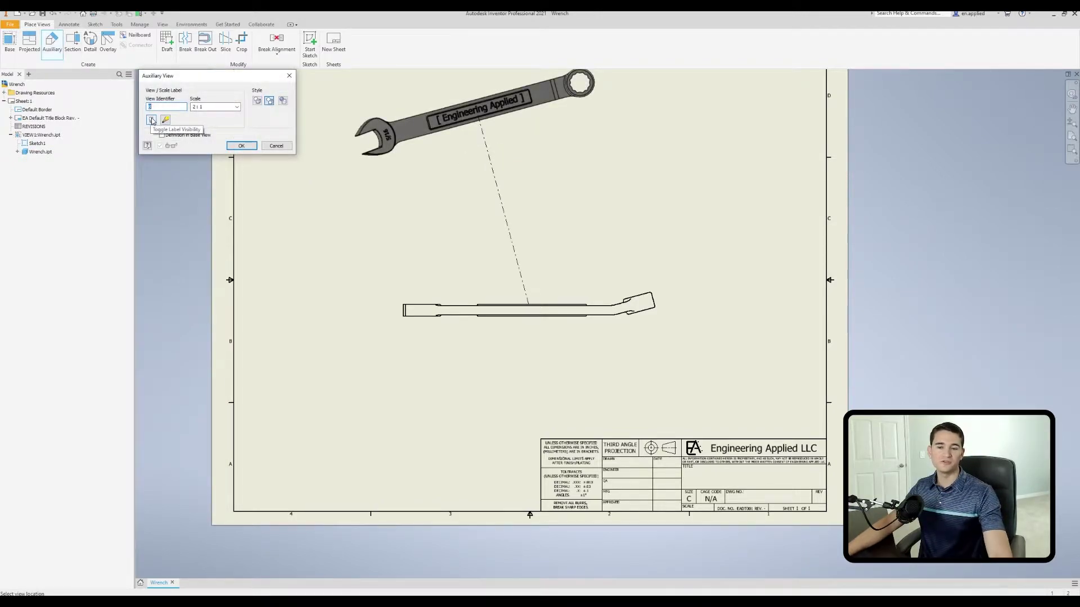
# Step: Turn on the label for the 2:1 auxiliary view, place it above the base view, and undo the placement
pyautogui.click(152, 120)
pyautogui.click(481, 168)
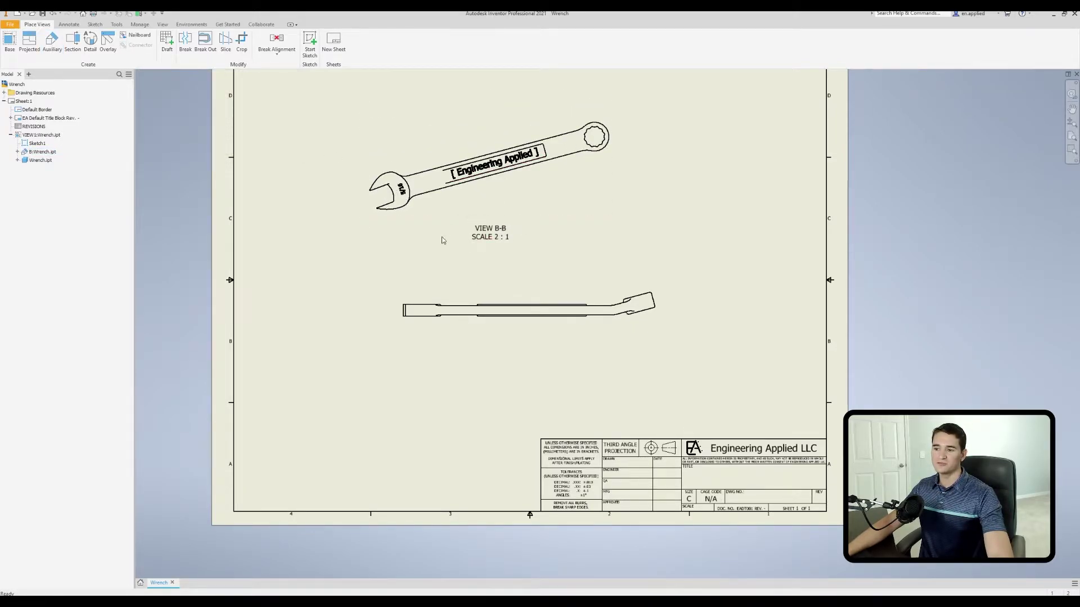
pyautogui.click(51, 14)
# Step: Place an auxiliary view from the wrench's angled edge at 2:1 with its label hidden, and undo it
pyautogui.click(51, 42)
pyautogui.click(572, 298)
pyautogui.click(620, 304)
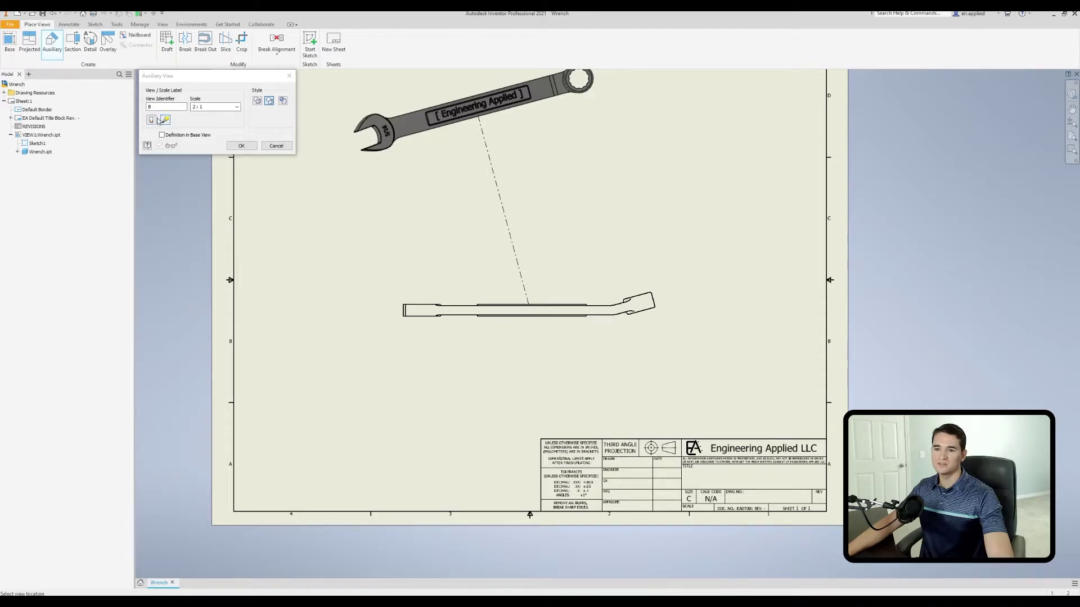
pyautogui.click(500, 164)
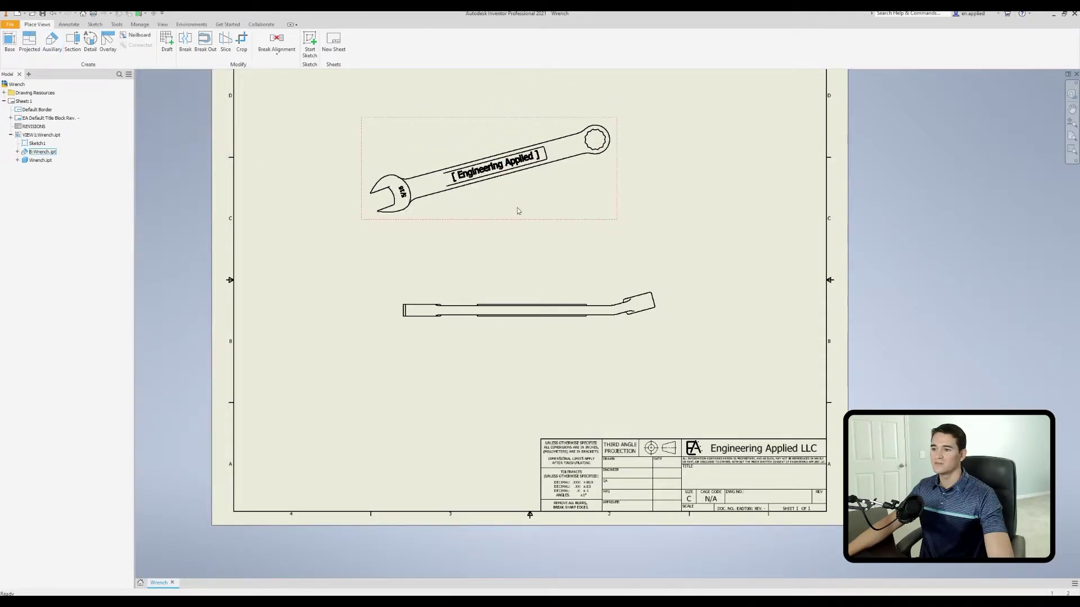
pyautogui.hotkey('ctrl', 'z')
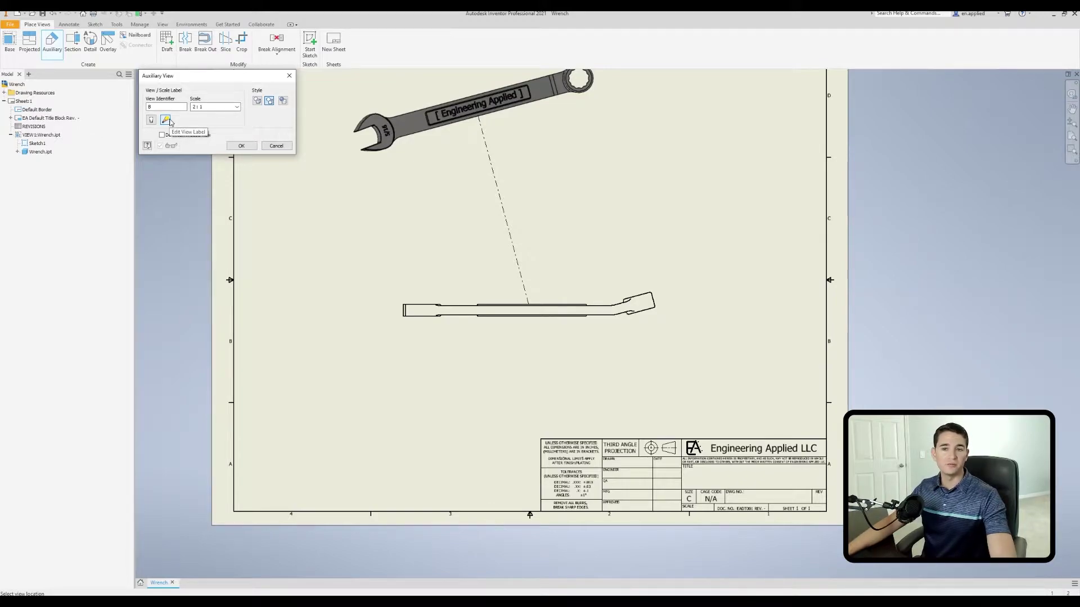
# Step: Open the auxiliary view's label text for editing and examine its VIEW and SCALE words, property placeholders and delimiter
pyautogui.click(166, 120)
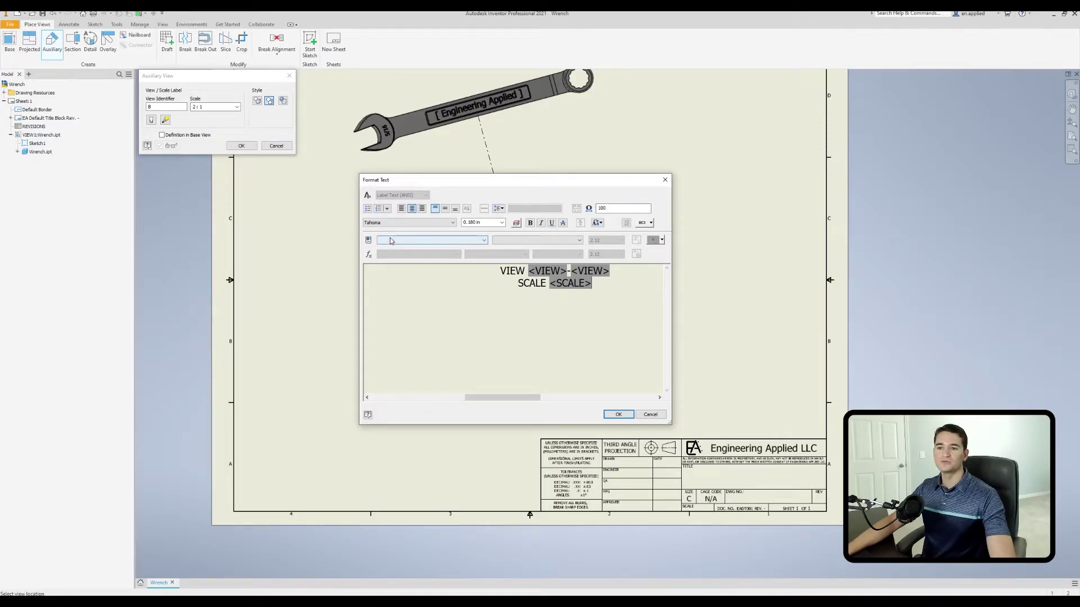
pyautogui.moveTo(501, 272); pyautogui.dragTo(517, 272)
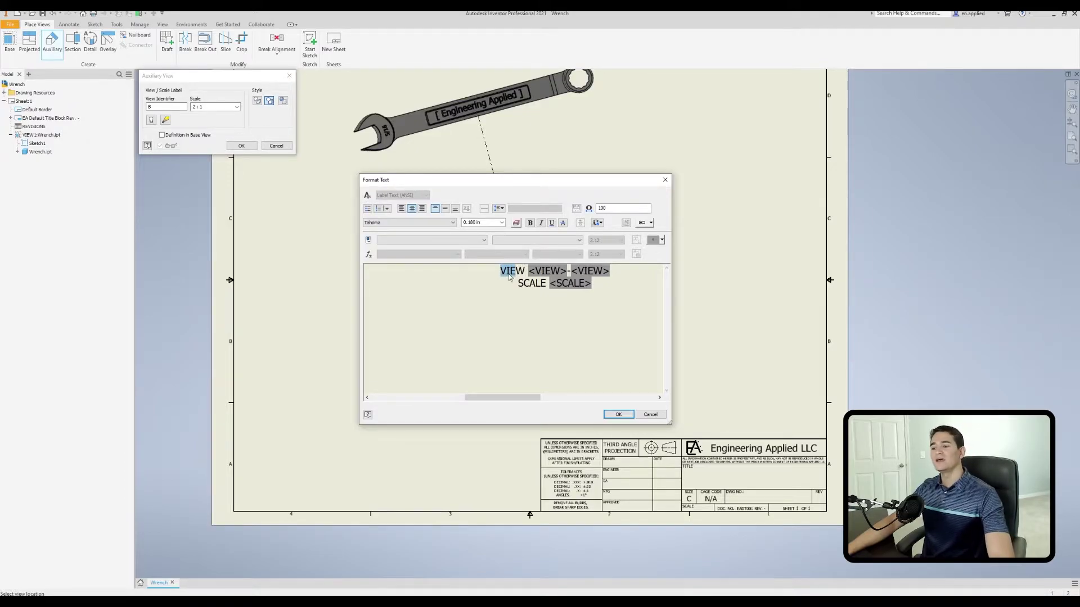
pyautogui.click(547, 271)
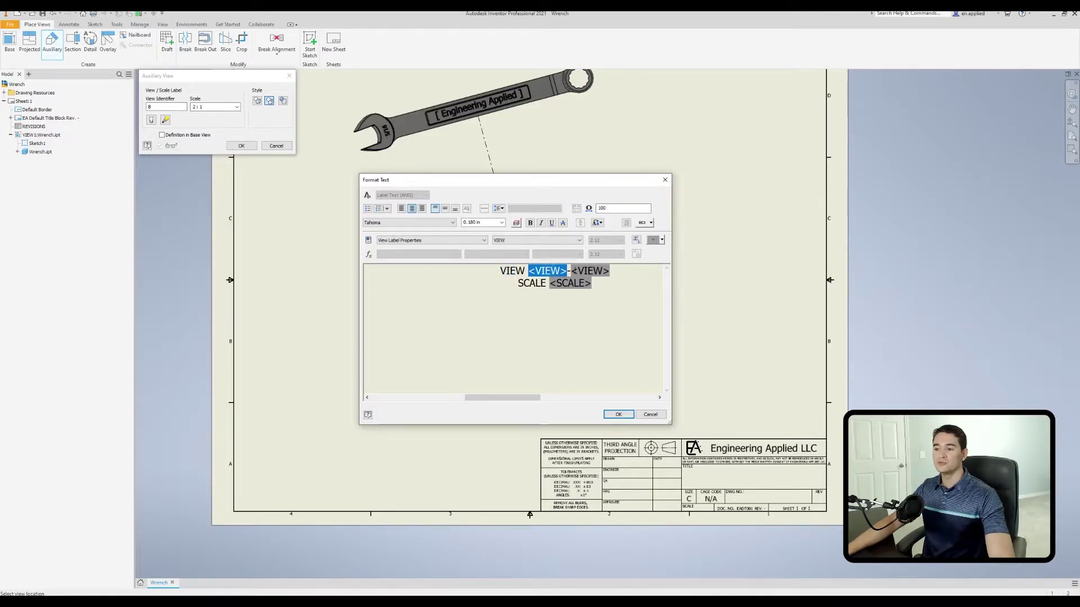
pyautogui.click(570, 272)
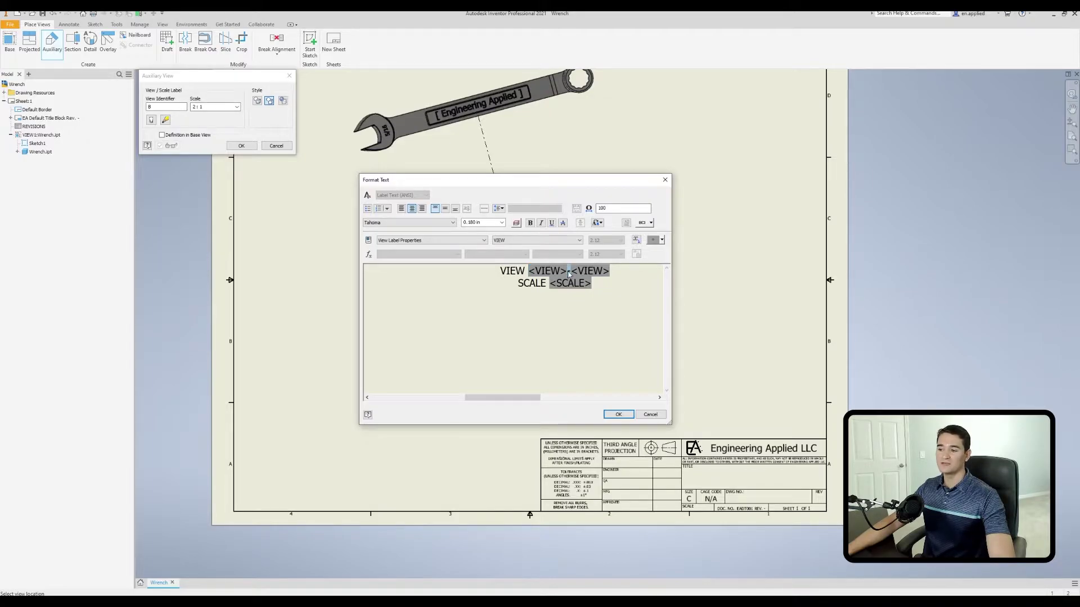
pyautogui.press('Left')
pyautogui.press('Right')
pyautogui.press('Right')
pyautogui.press('Left')
pyautogui.press('Left')
pyautogui.press('Right')
pyautogui.press('Left')
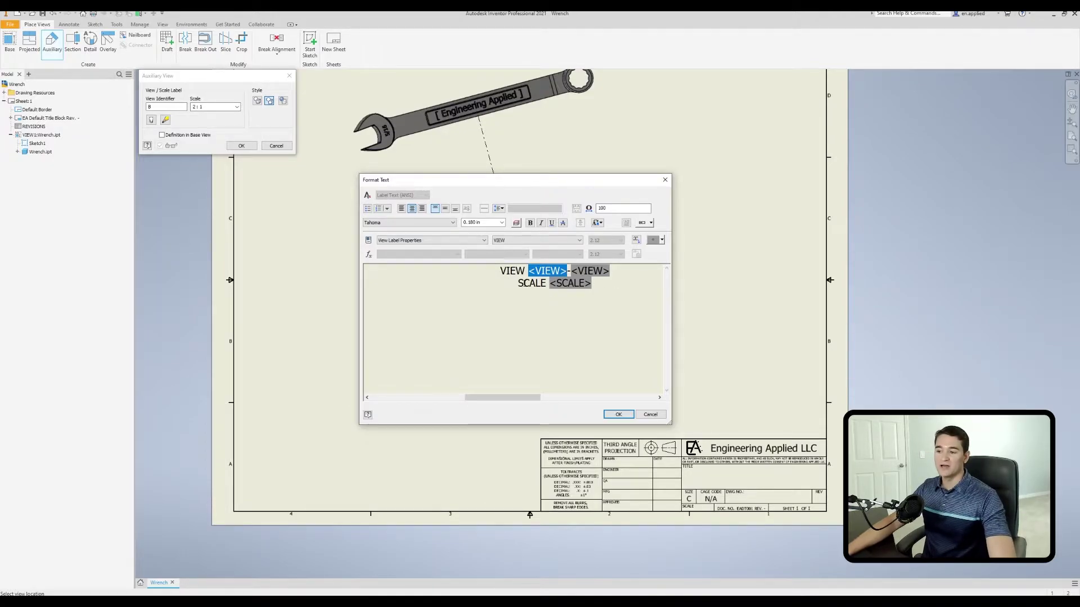
pyautogui.moveTo(518, 285); pyautogui.dragTo(544, 288)
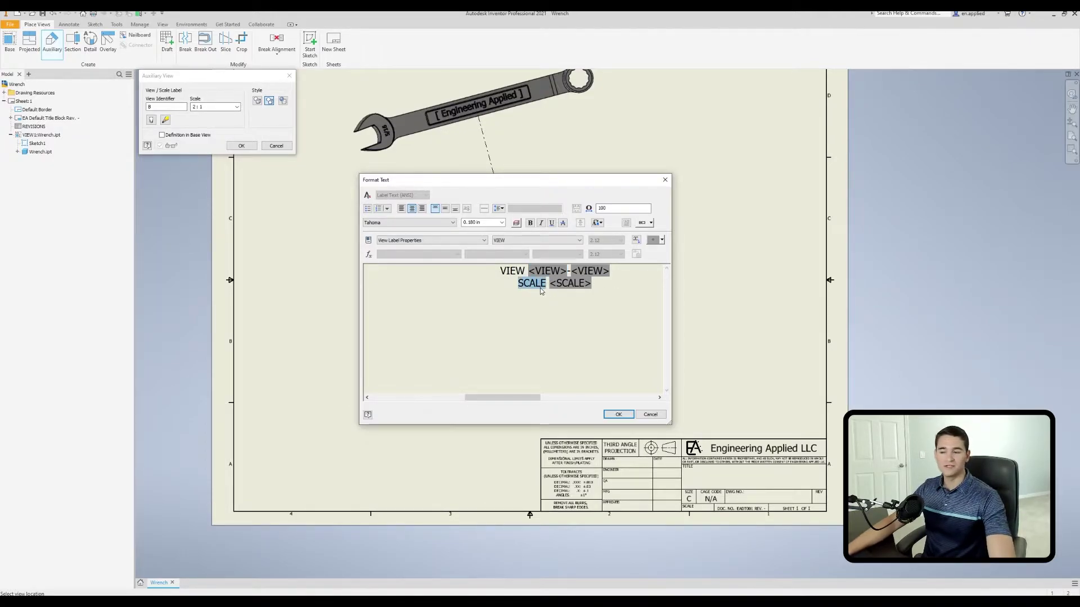
pyautogui.click(569, 287)
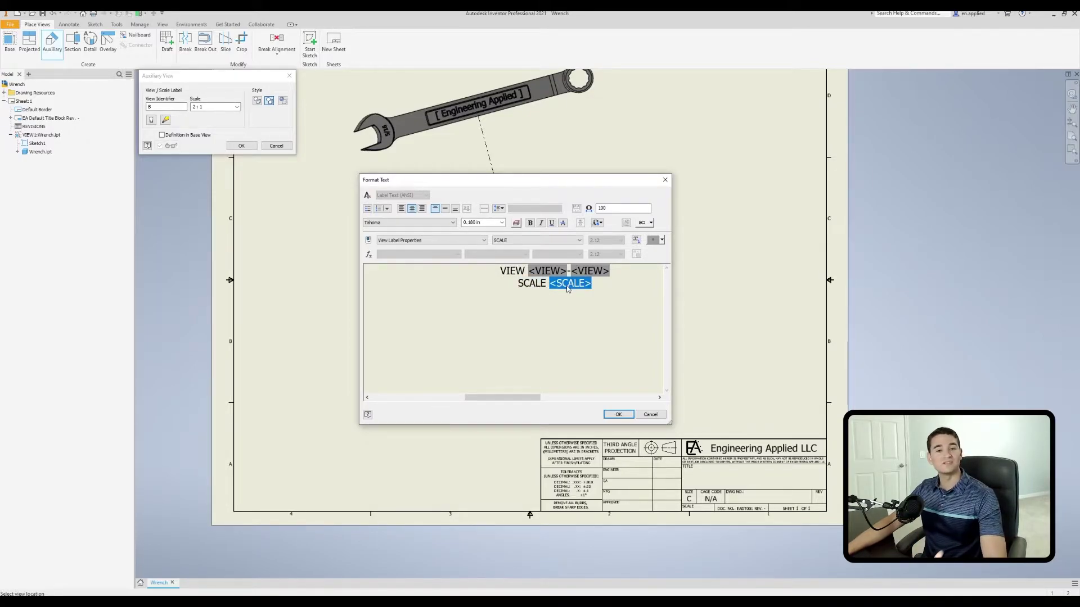
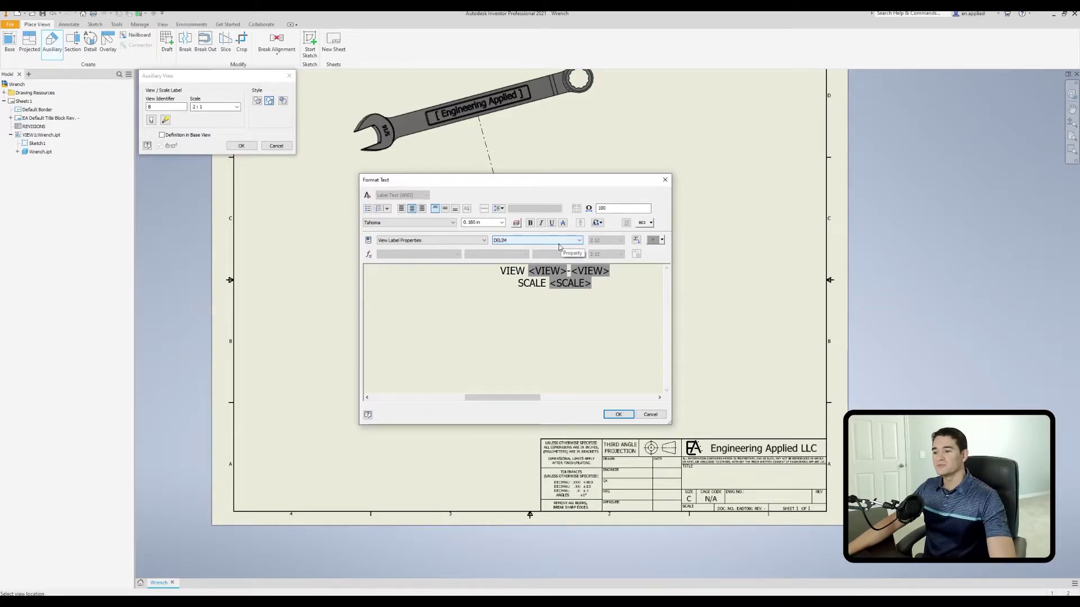
# Step: Add the VIEW property on a line below the scale in the label text and place the labelled auxiliary view above the base view
pyautogui.click(553, 241)
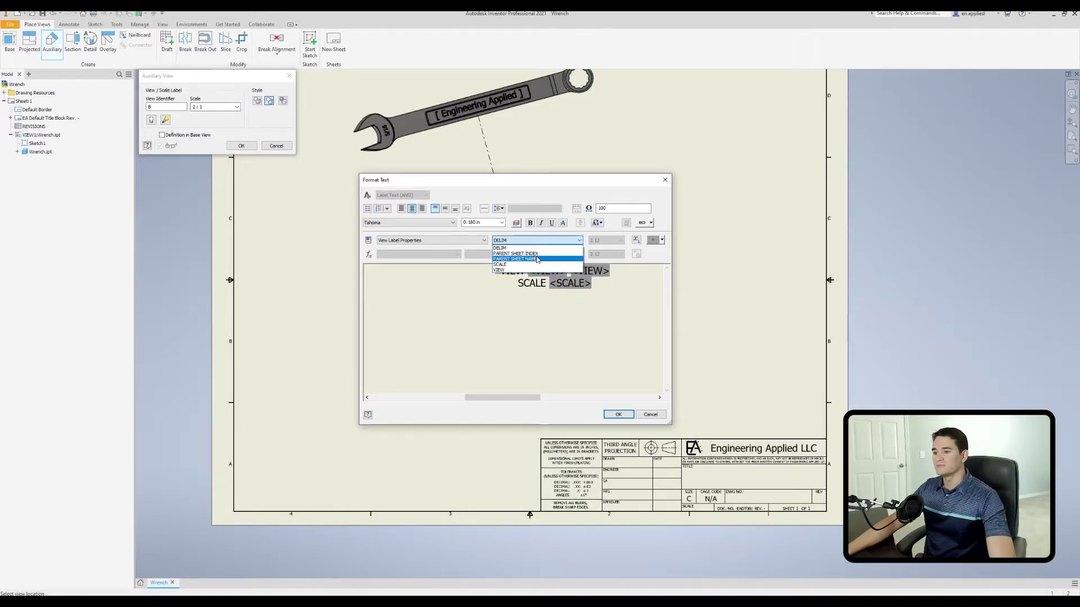
pyautogui.click(508, 270)
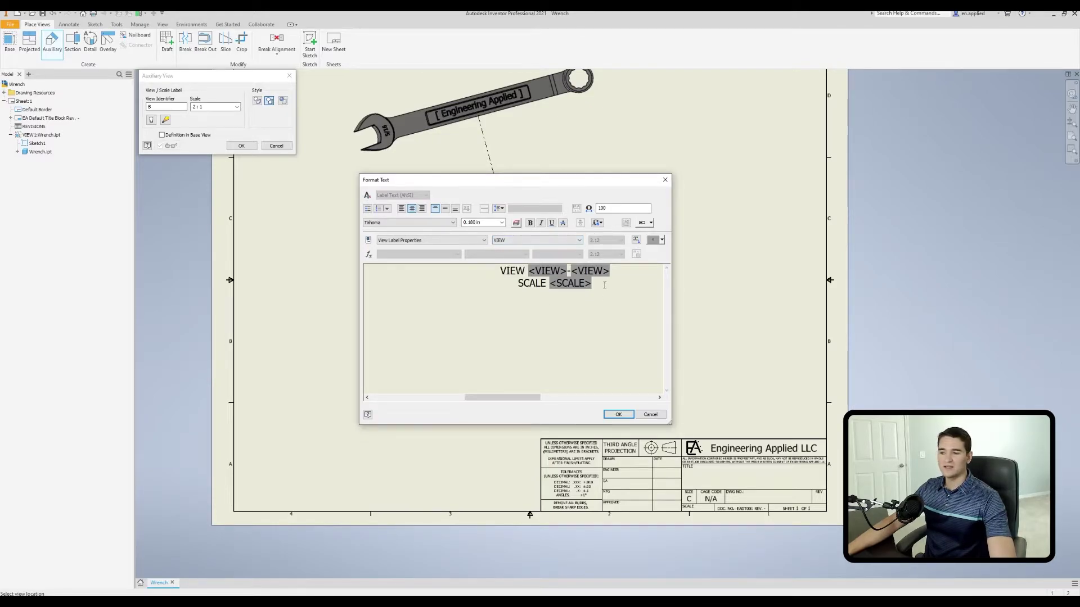
pyautogui.click(636, 240)
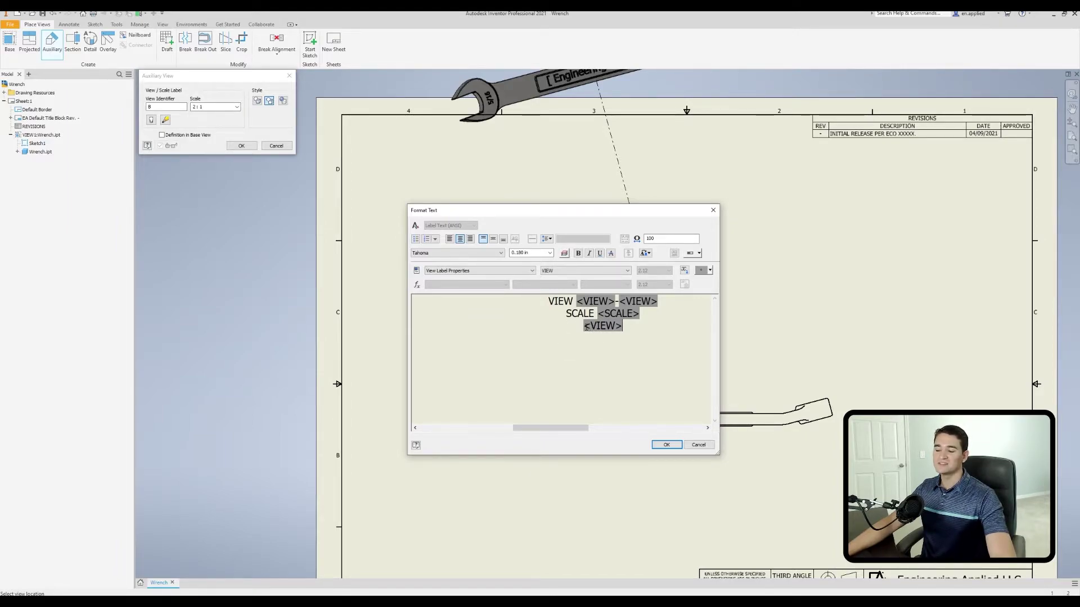
pyautogui.moveTo(584, 326); pyautogui.dragTo(618, 332)
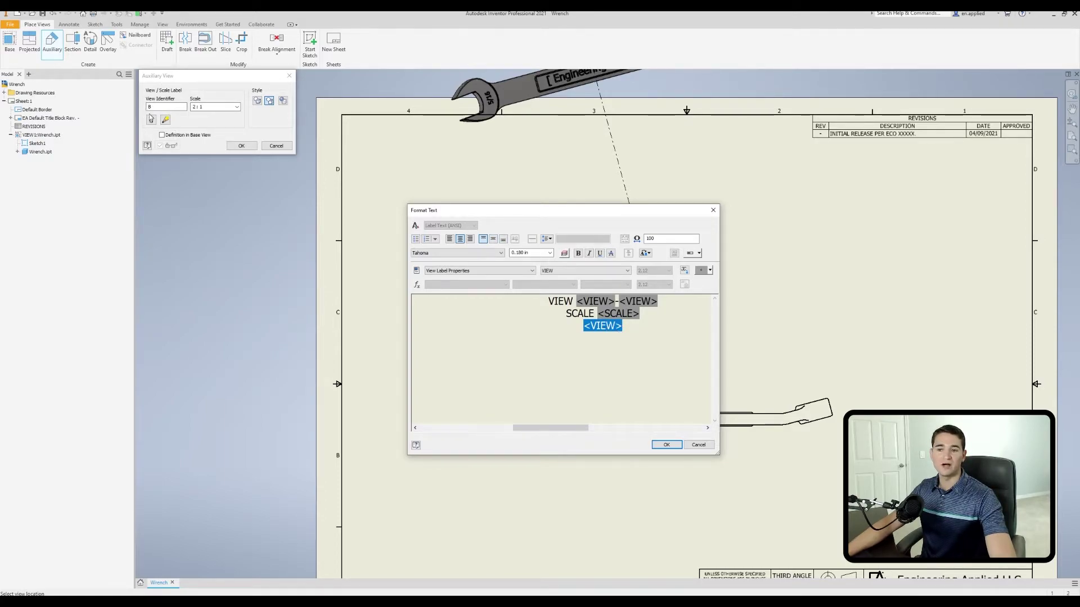
pyautogui.click(618, 313)
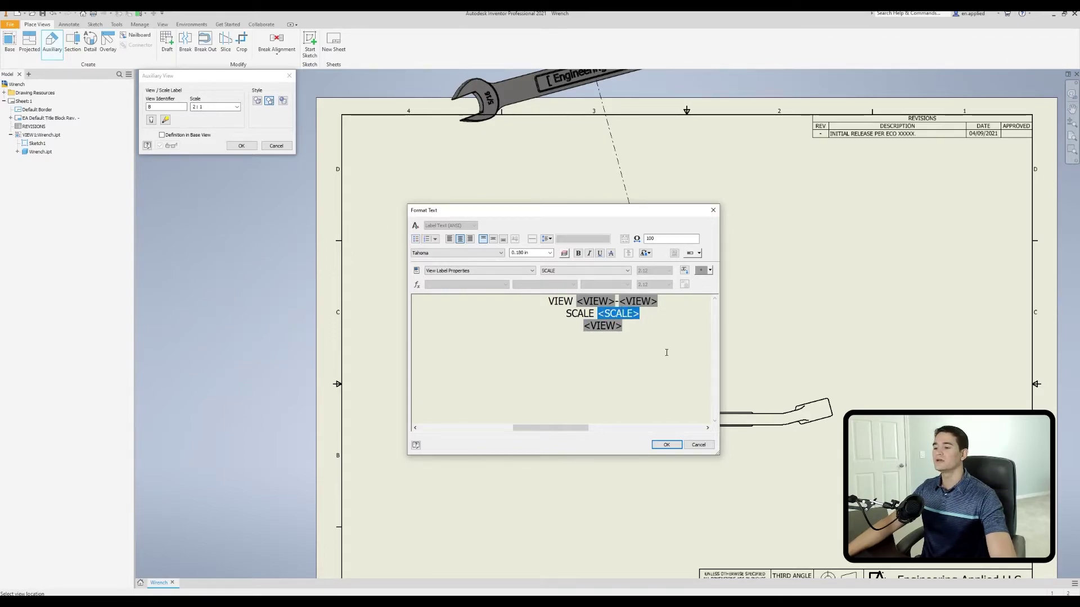
pyautogui.click(666, 444)
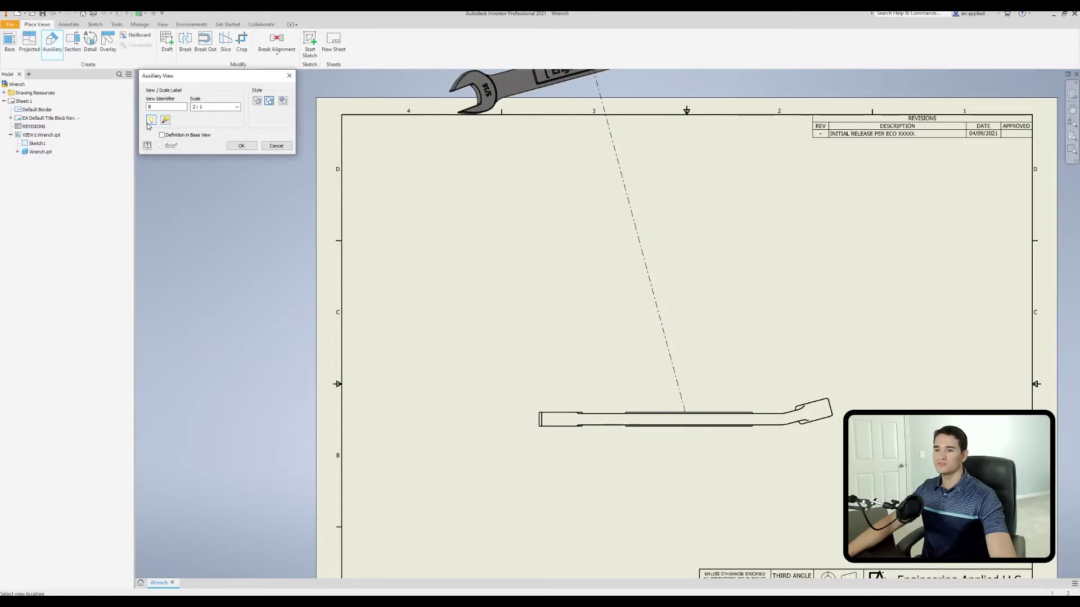
pyautogui.click(640, 323)
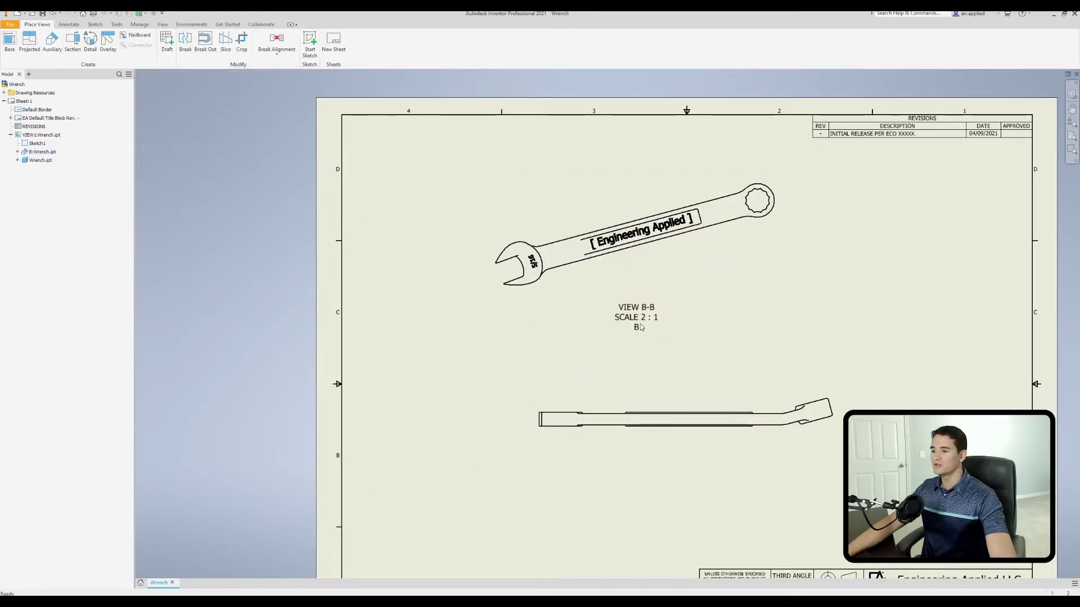
pyautogui.scroll(3, 640, 323)
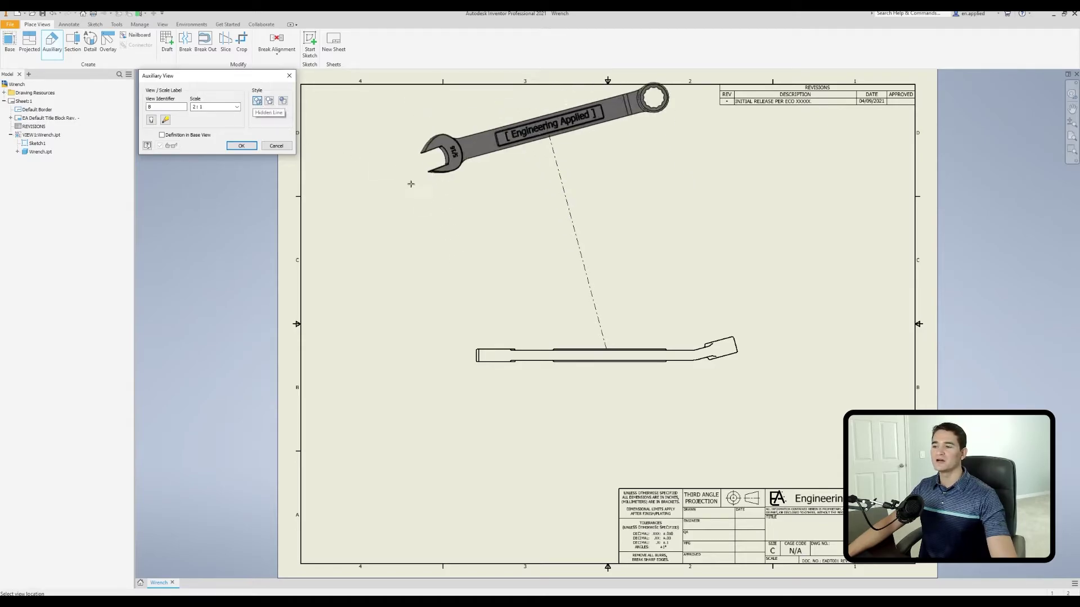
# Step: Place the 2:1 auxiliary view above the base view in Hidden Line style, inspect its dashed edges up close, and undo the placement
pyautogui.click(477, 225)
pyautogui.scroll(2, 477, 224)
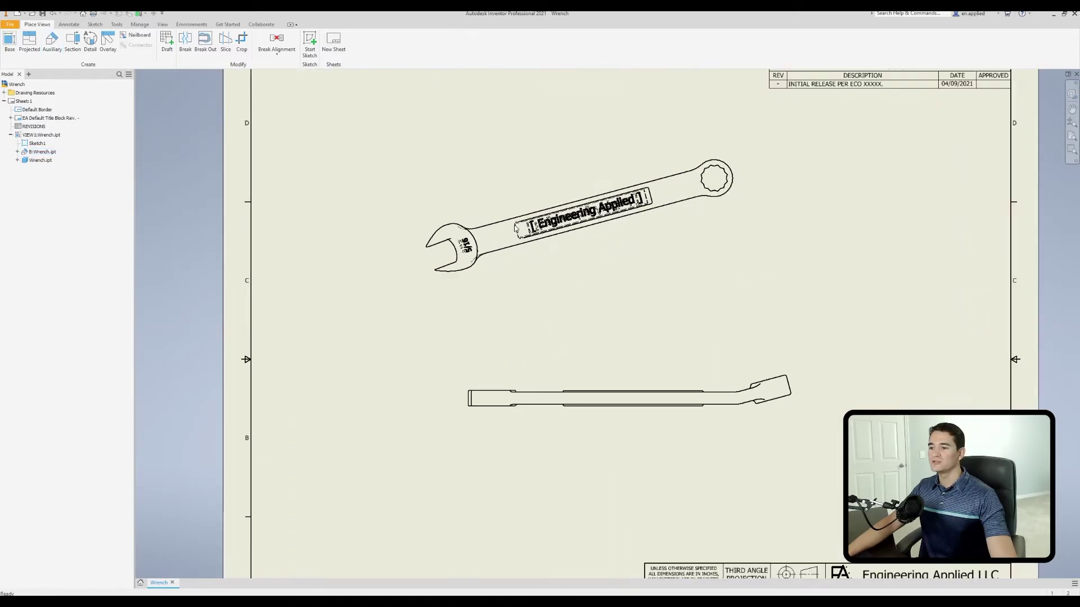
pyautogui.scroll(3, 516, 227)
pyautogui.scroll(-3, 319, 286)
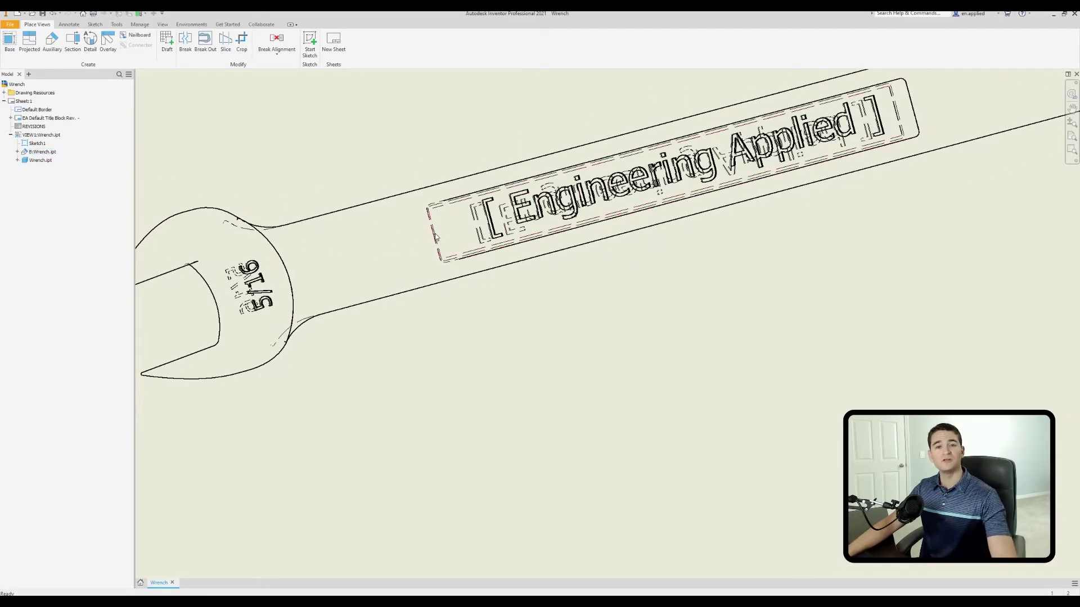
pyautogui.moveTo(450, 251)
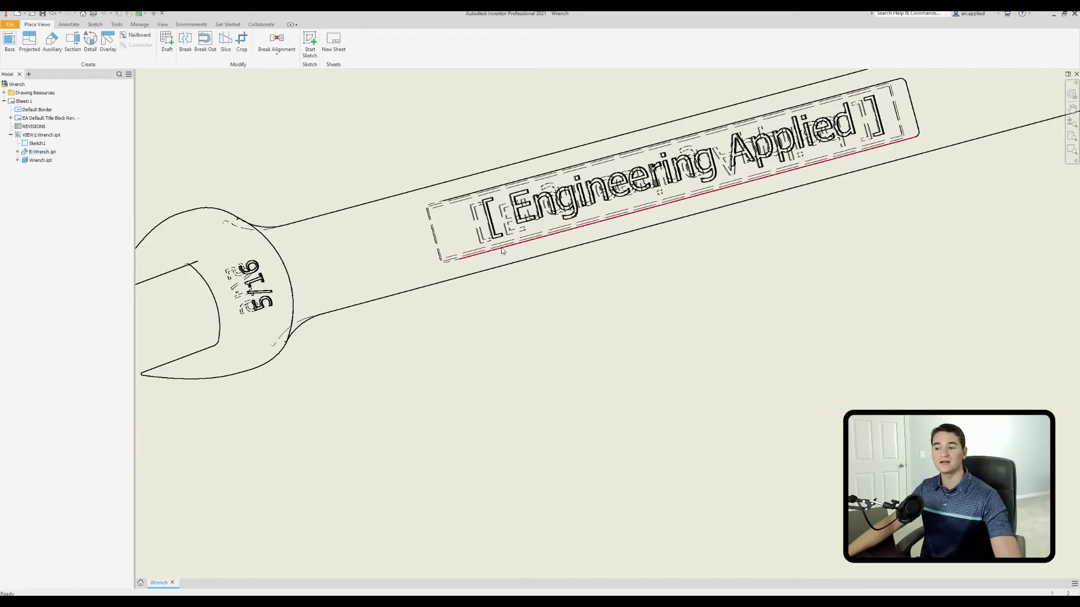
pyautogui.scroll(-3, 499, 253)
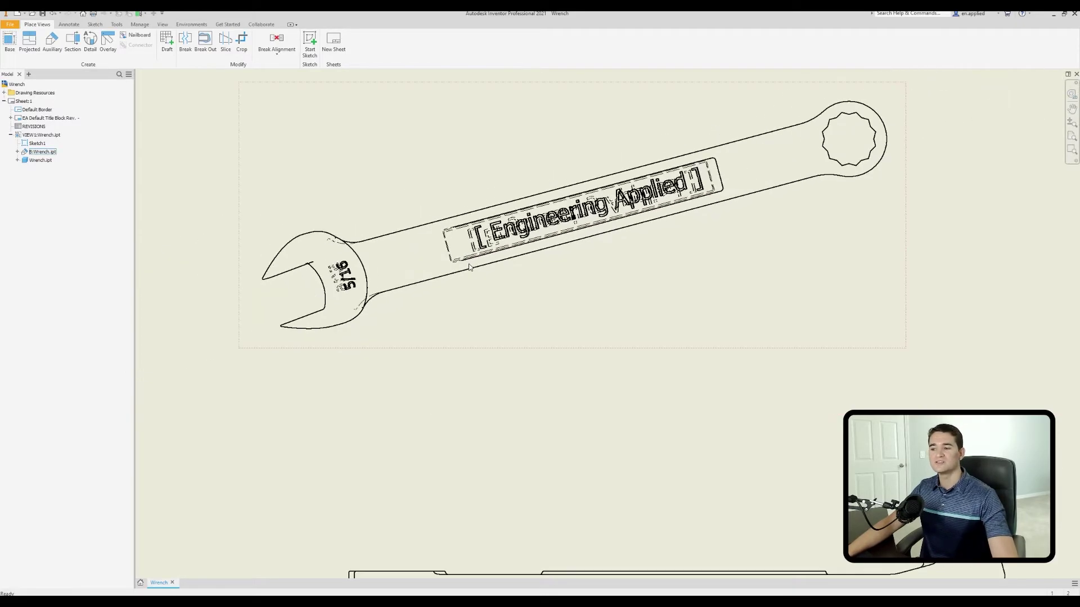
pyautogui.scroll(-2, 471, 272)
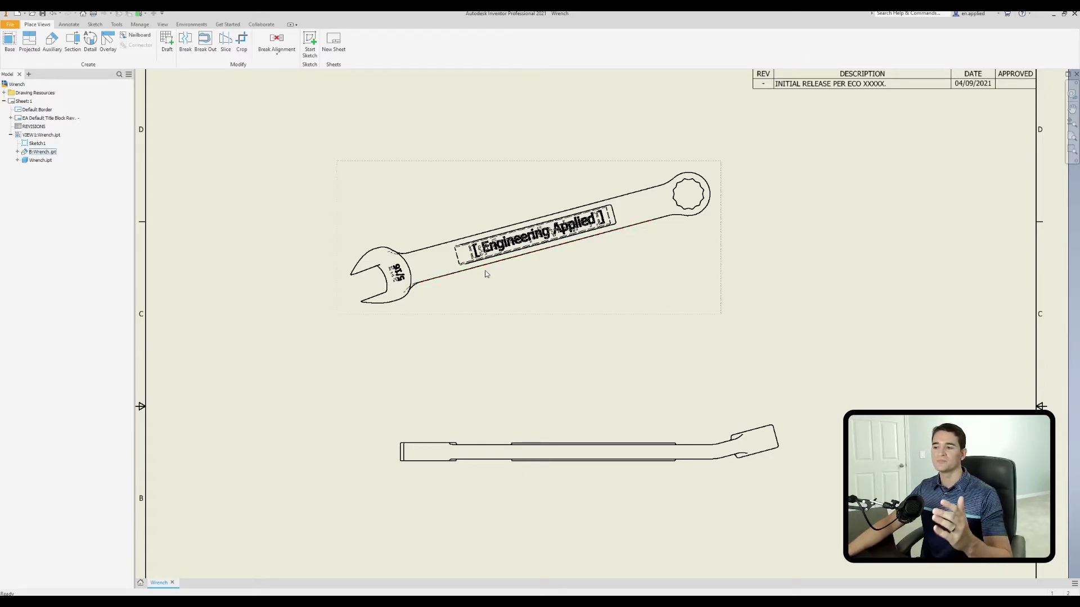
pyautogui.click(52, 13)
# Step: Place a 2:1 auxiliary view from the wrench's angled edge with hidden lines removed, inspect it, and undo the placement
pyautogui.click(52, 42)
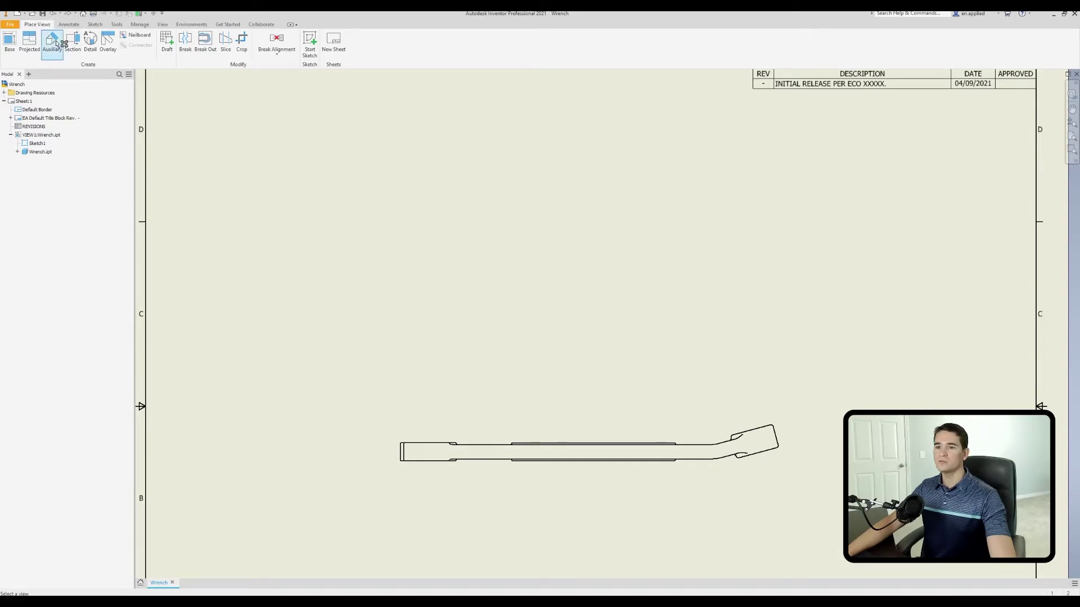
pyautogui.click(707, 435)
pyautogui.click(718, 442)
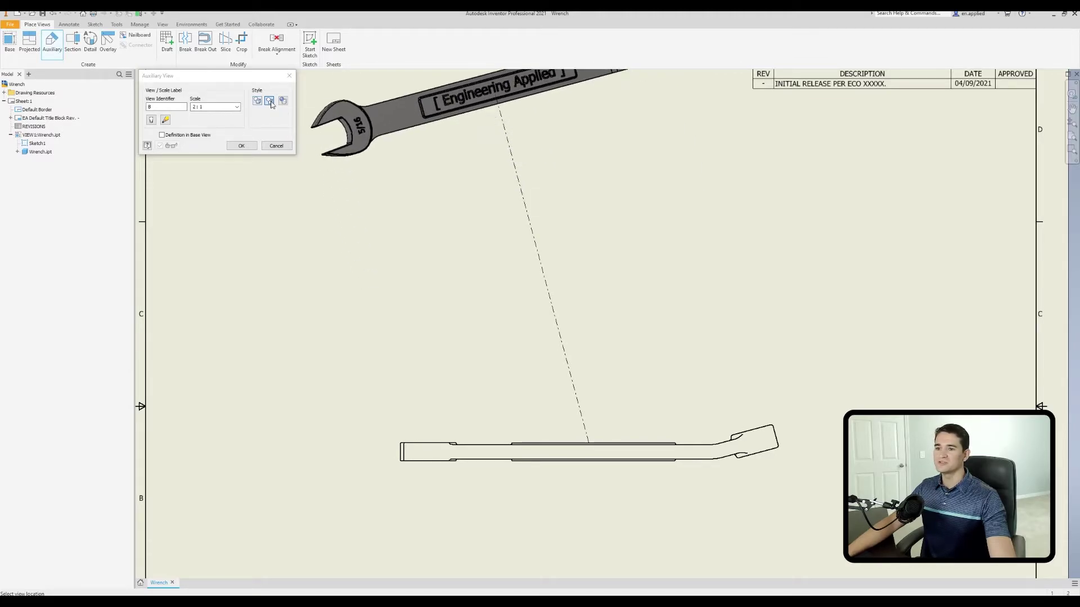
pyautogui.click(588, 234)
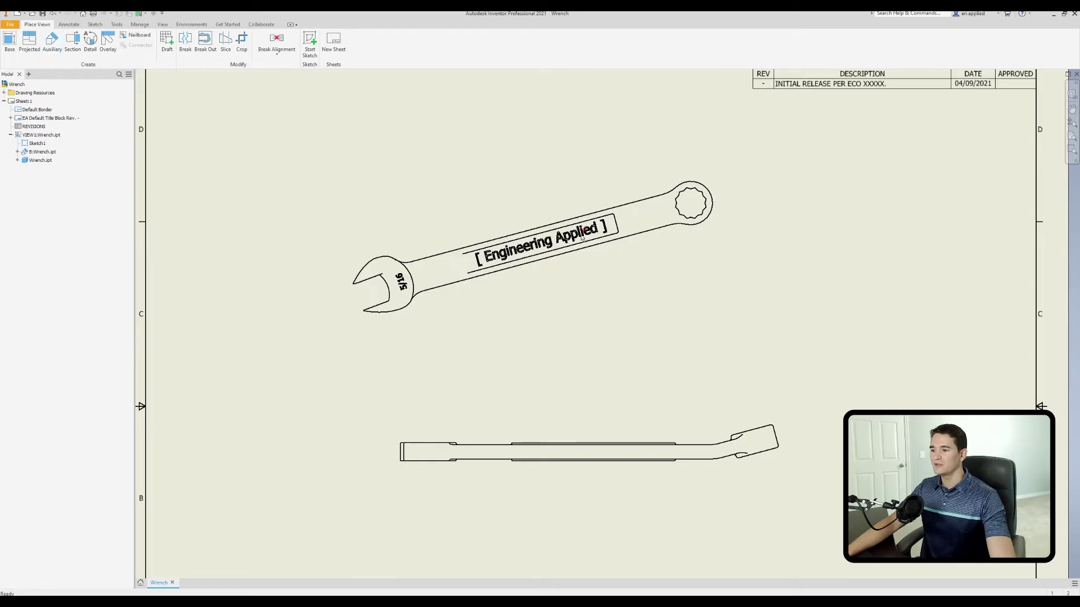
pyautogui.click(587, 234)
pyautogui.press('End')
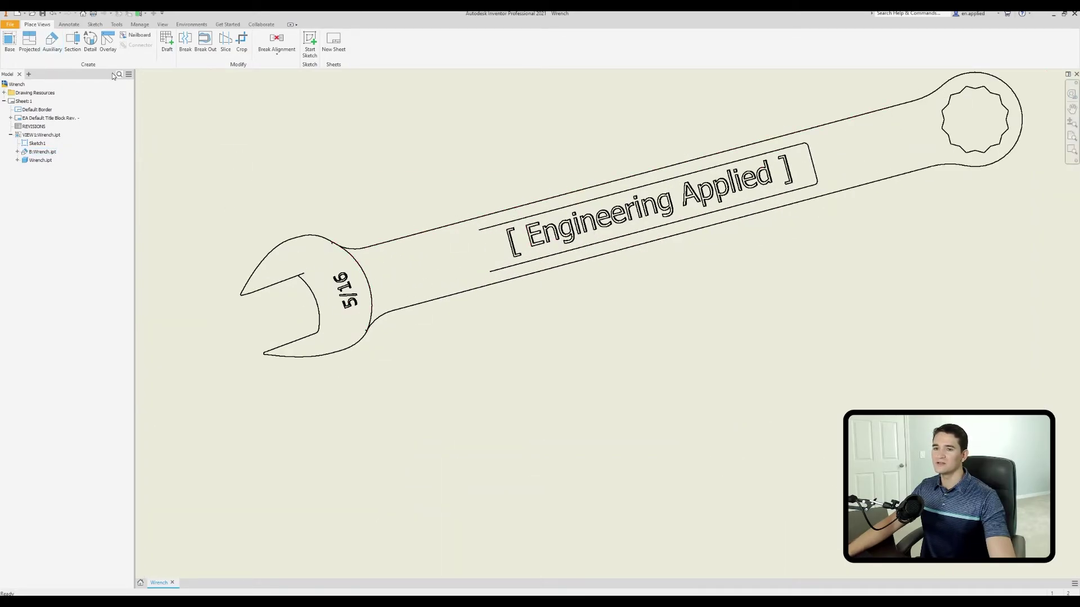
pyautogui.click(52, 13)
# Step: Place a shaded 2:1 auxiliary view with hidden lines from the wrench's angled edge, inspect it up close, and undo the placement
pyautogui.click(53, 39)
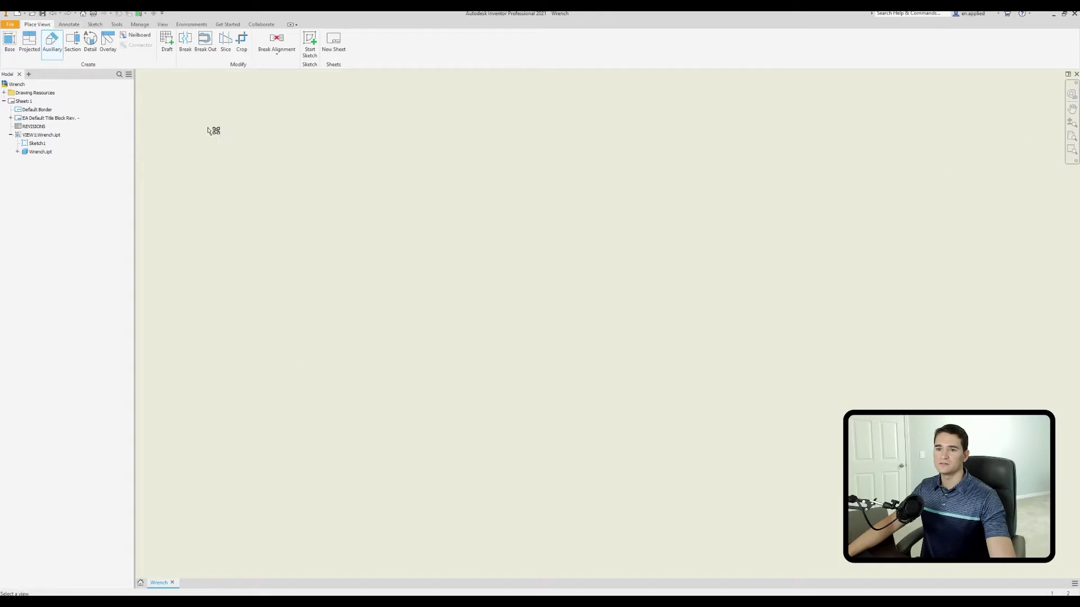
pyautogui.scroll(-6, 578, 289)
pyautogui.click(723, 406)
pyautogui.click(703, 403)
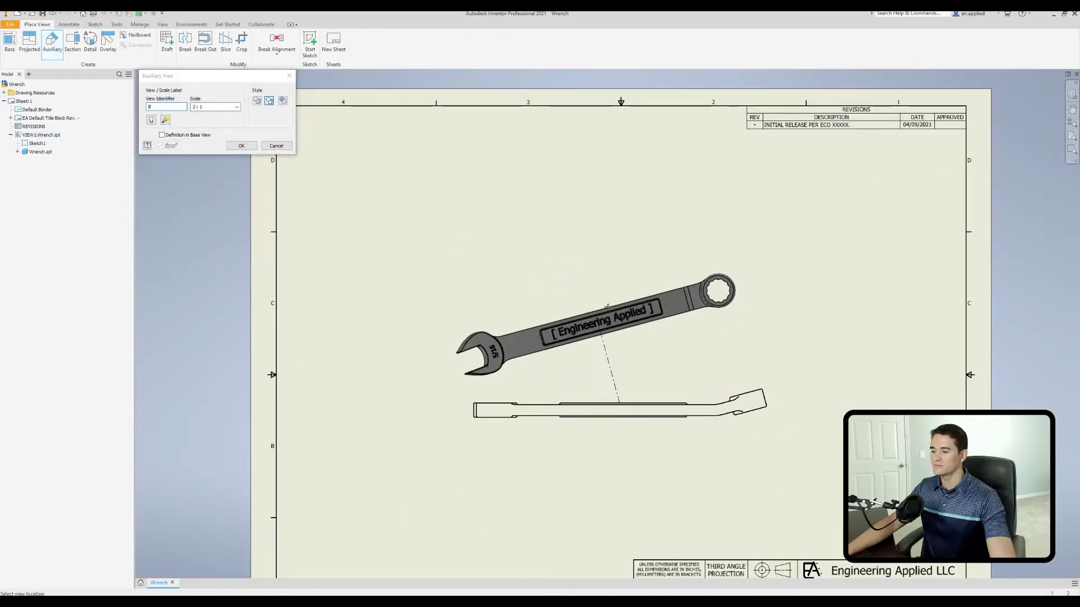
pyautogui.click(282, 101)
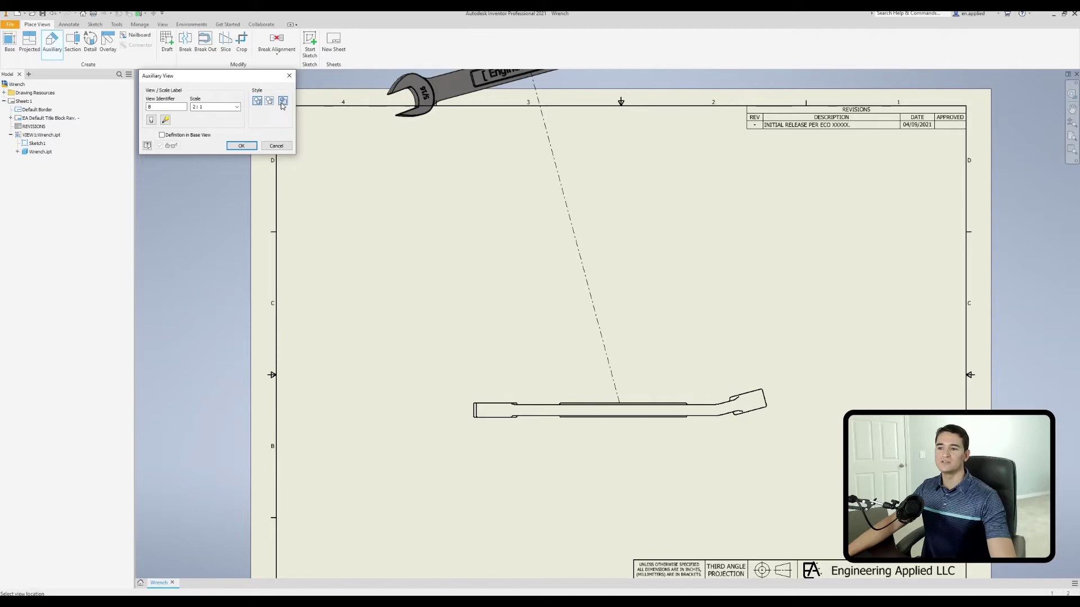
pyautogui.scroll(-3, 568, 231)
pyautogui.scroll(3, 555, 228)
pyautogui.click(618, 461)
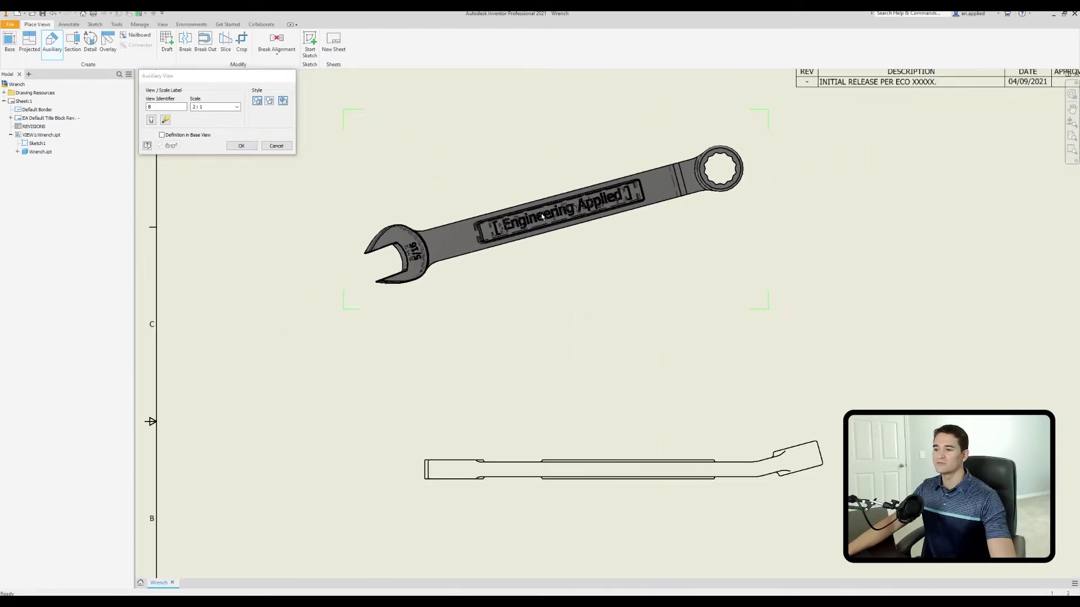
pyautogui.scroll(-5, 433, 248)
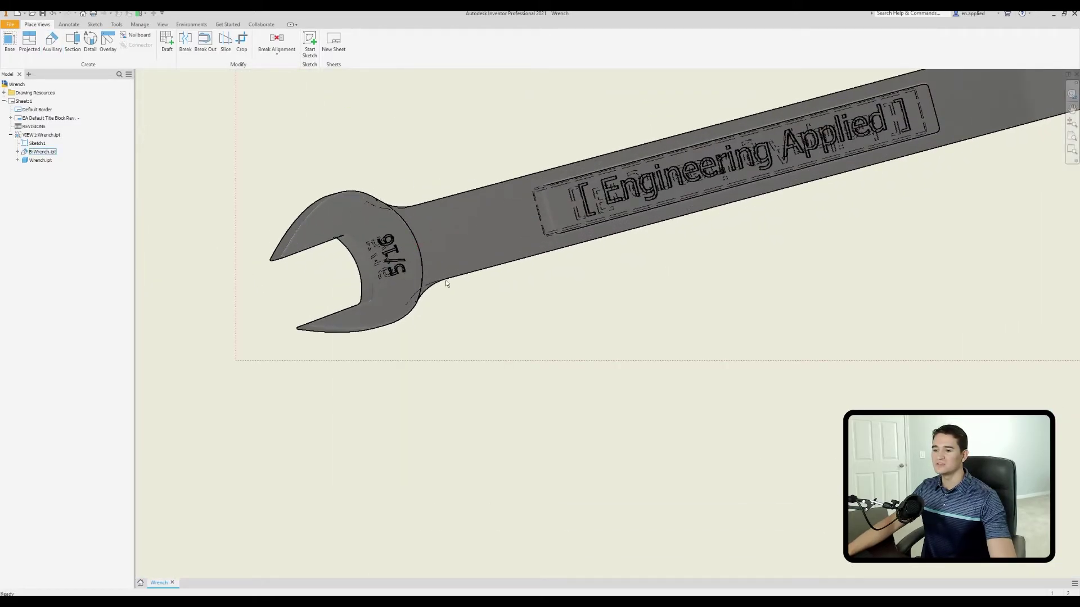
pyautogui.scroll(3, 625, 257)
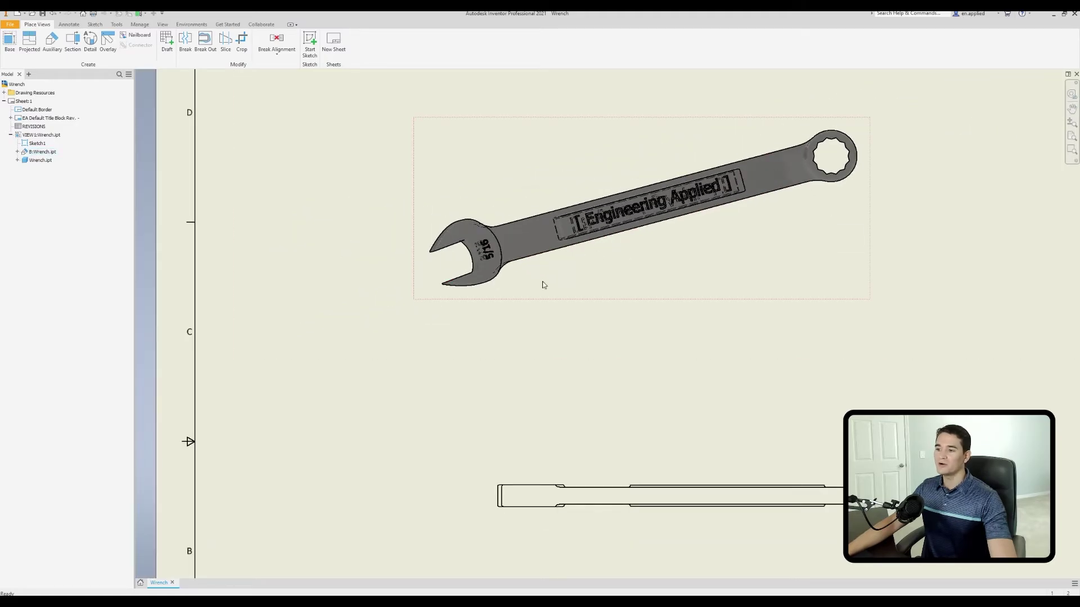
pyautogui.scroll(3, 619, 262)
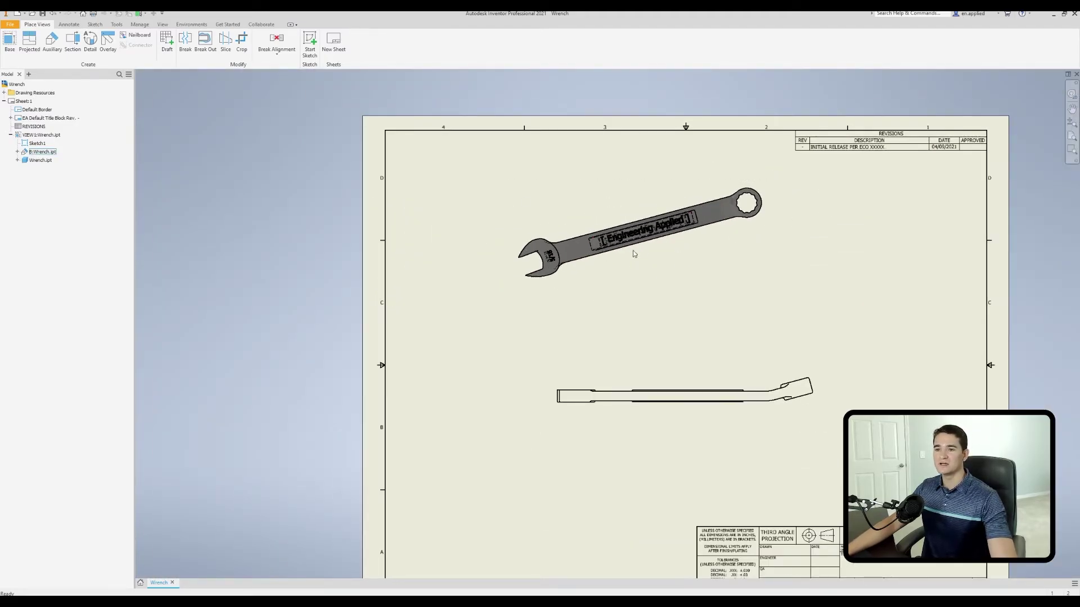
pyautogui.click(53, 12)
# Step: Place a shaded 2:1 auxiliary view with hidden lines removed from the wrench's angled edge and inspect it above the base view
pyautogui.click(52, 39)
pyautogui.click(703, 377)
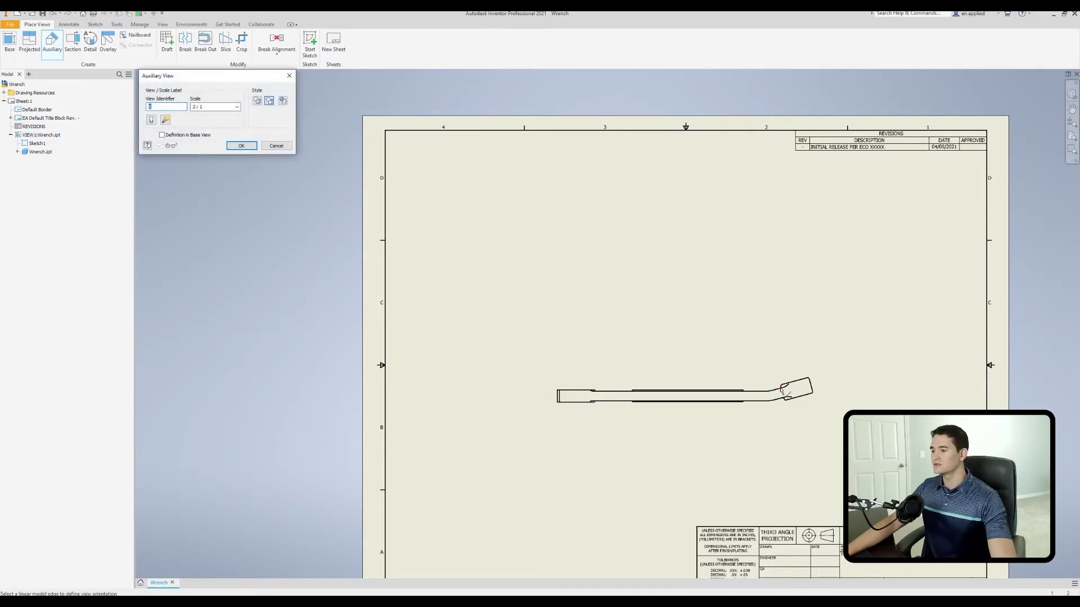
pyautogui.click(778, 392)
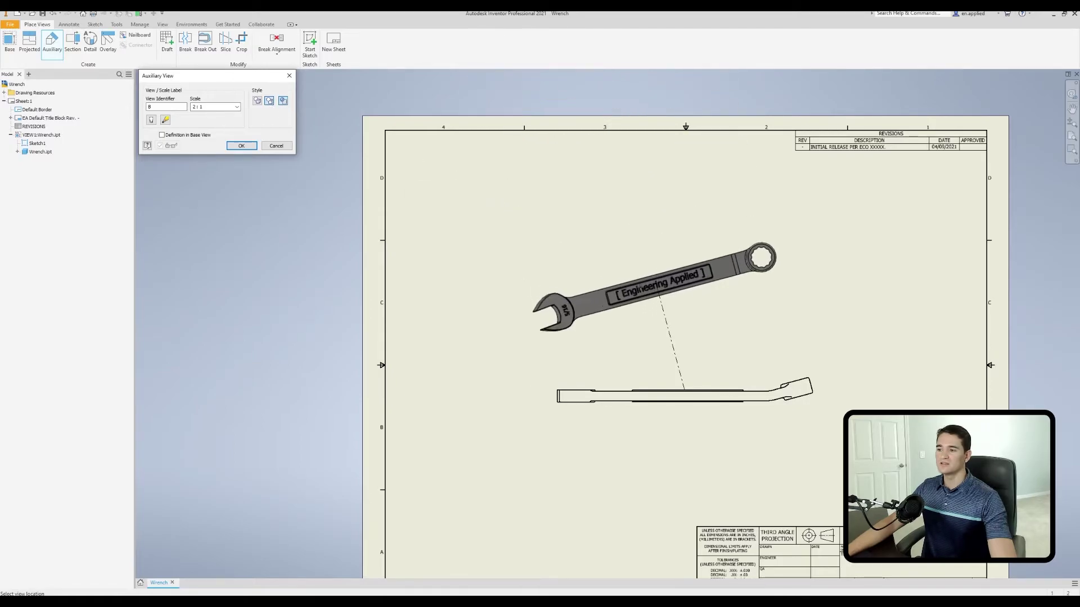
pyautogui.click(627, 246)
pyautogui.scroll(4, 612, 275)
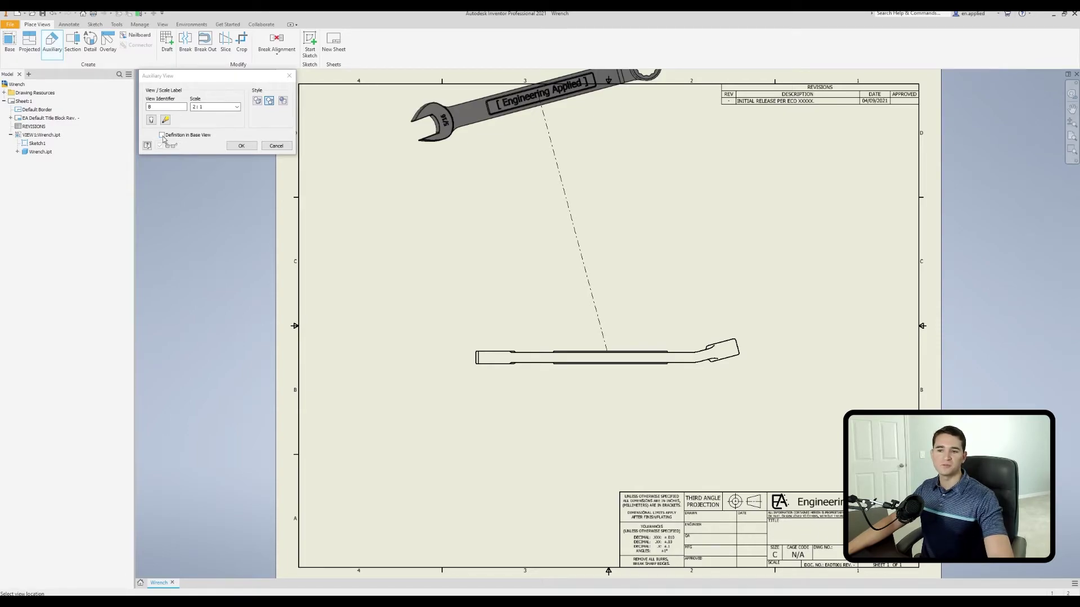
# Step: Place the 2:1 auxiliary view above the base view with its definition shown in the base view, and turn on its label
pyautogui.click(162, 135)
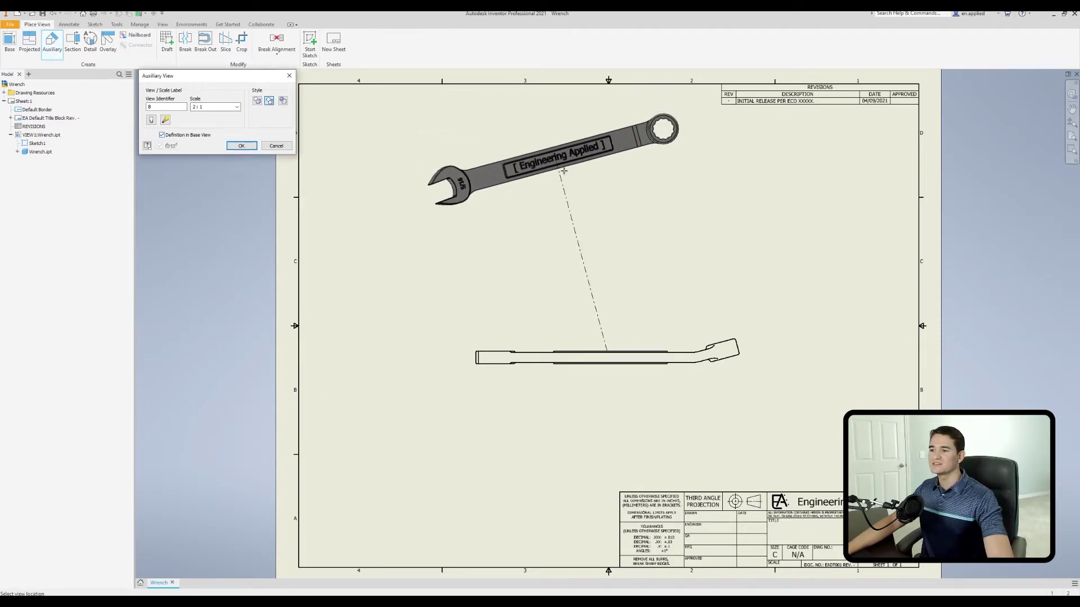
pyautogui.click(538, 141)
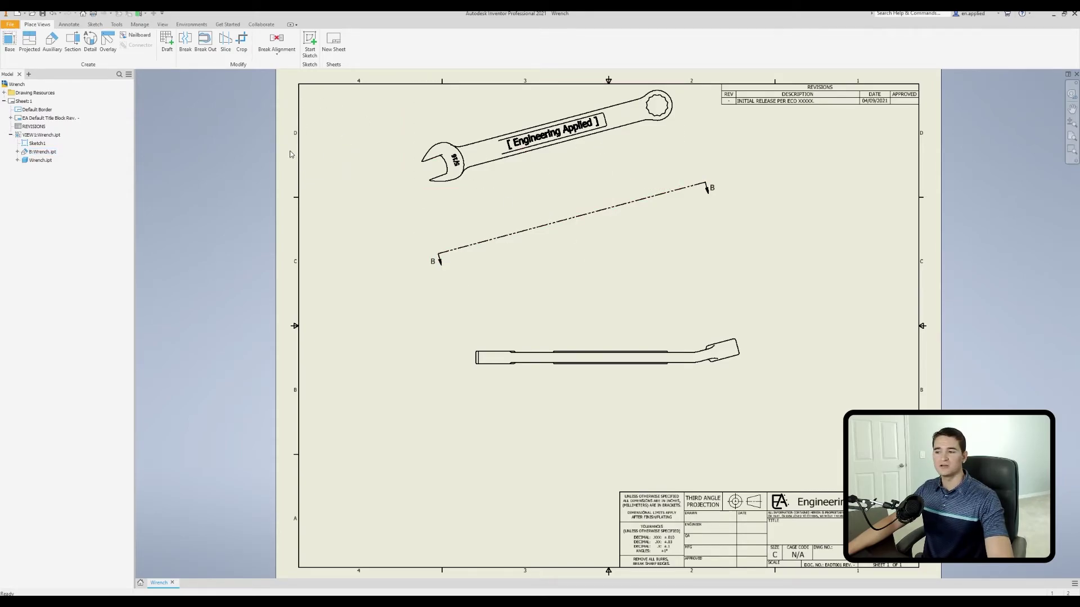
pyautogui.doubleClick(559, 170)
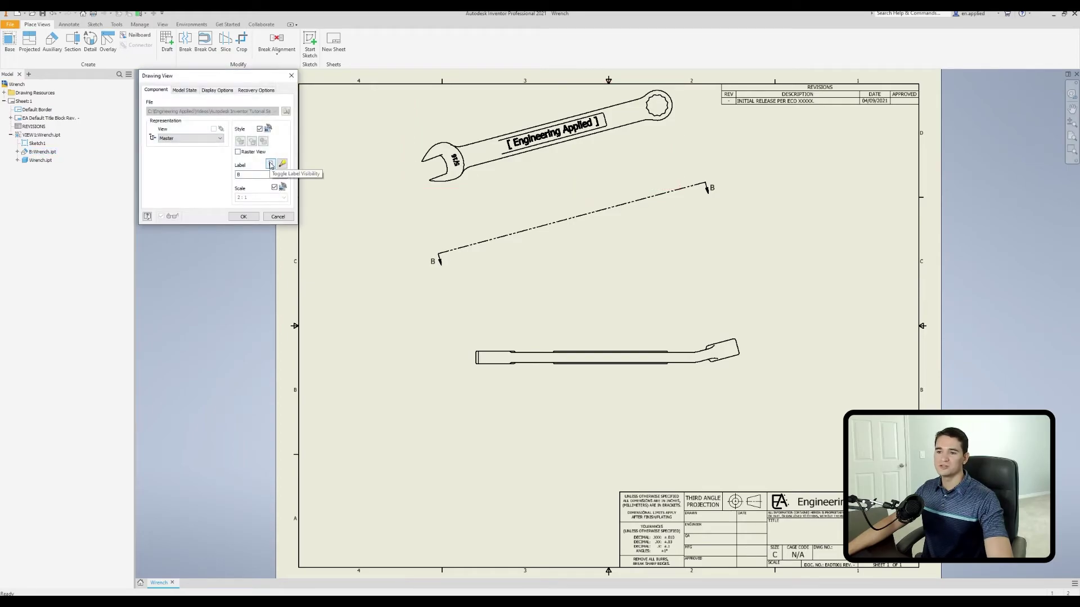
pyautogui.click(270, 164)
pyautogui.click(244, 217)
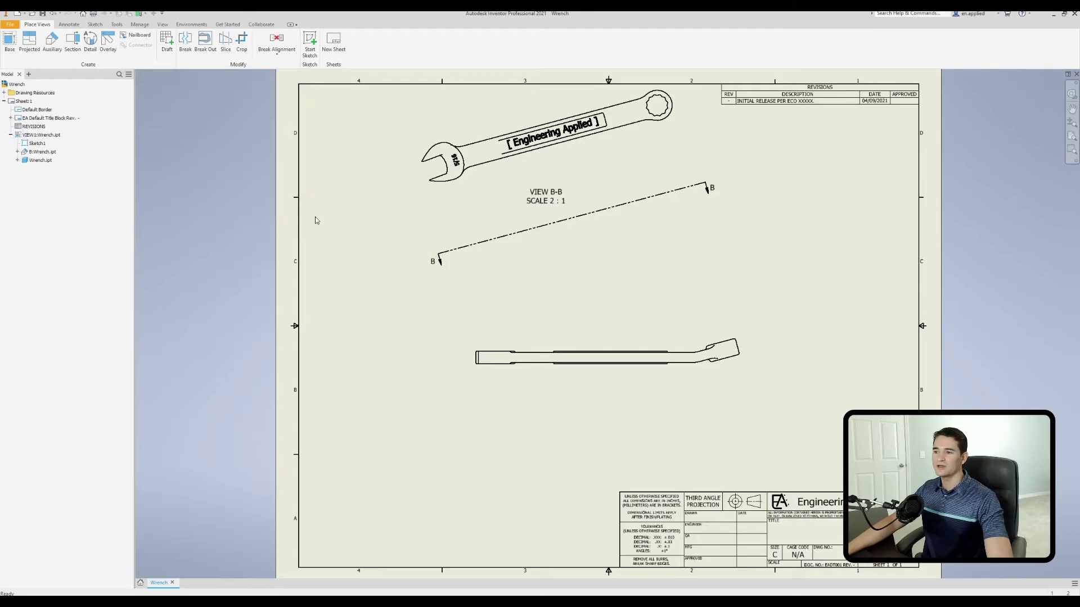
# Step: Move the auxiliary view's label closer beneath the wrench and shift the view farther from the base view along its projection direction
pyautogui.click(546, 197)
pyautogui.moveTo(544, 180); pyautogui.dragTo(544, 181)
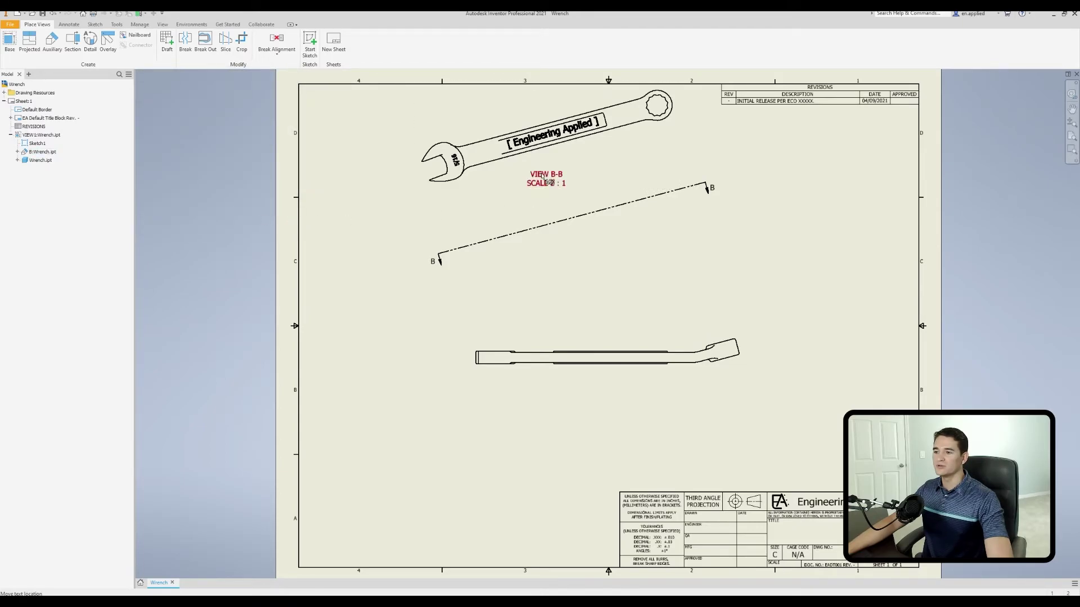
pyautogui.moveTo(417, 118); pyautogui.dragTo(383, 83)
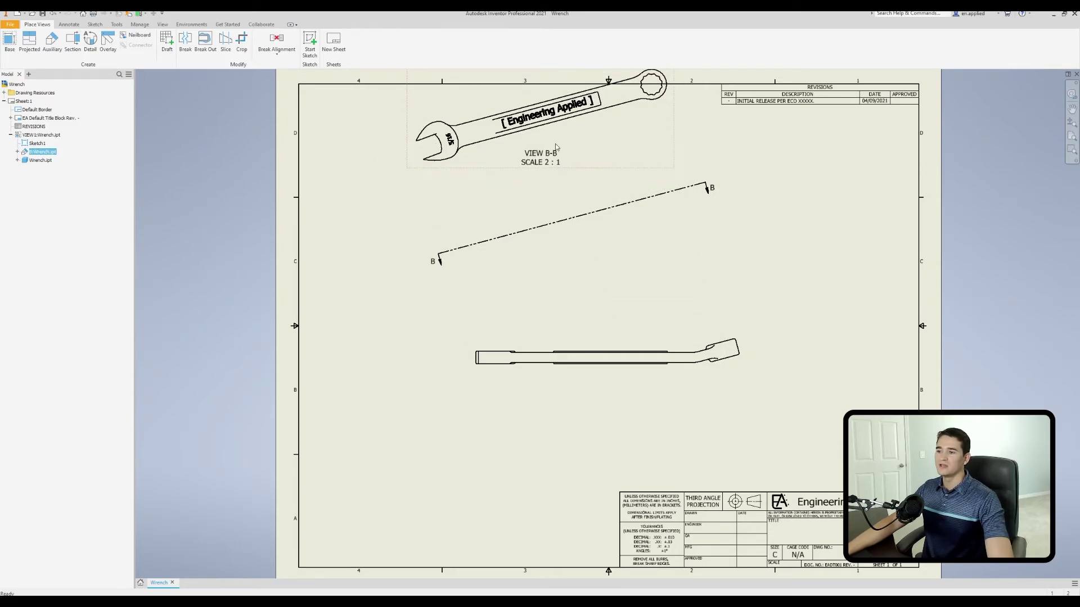
# Step: Break the auxiliary view's alignment with the base view and move it into the upper-left corner of the sheet
pyautogui.rightClick(479, 172)
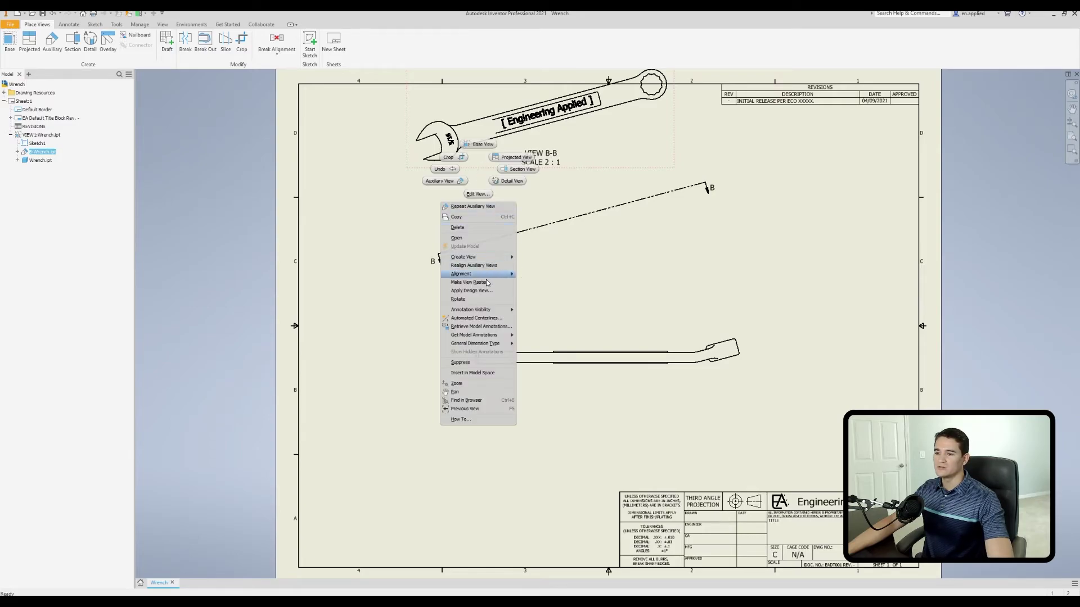
pyautogui.moveTo(491, 276)
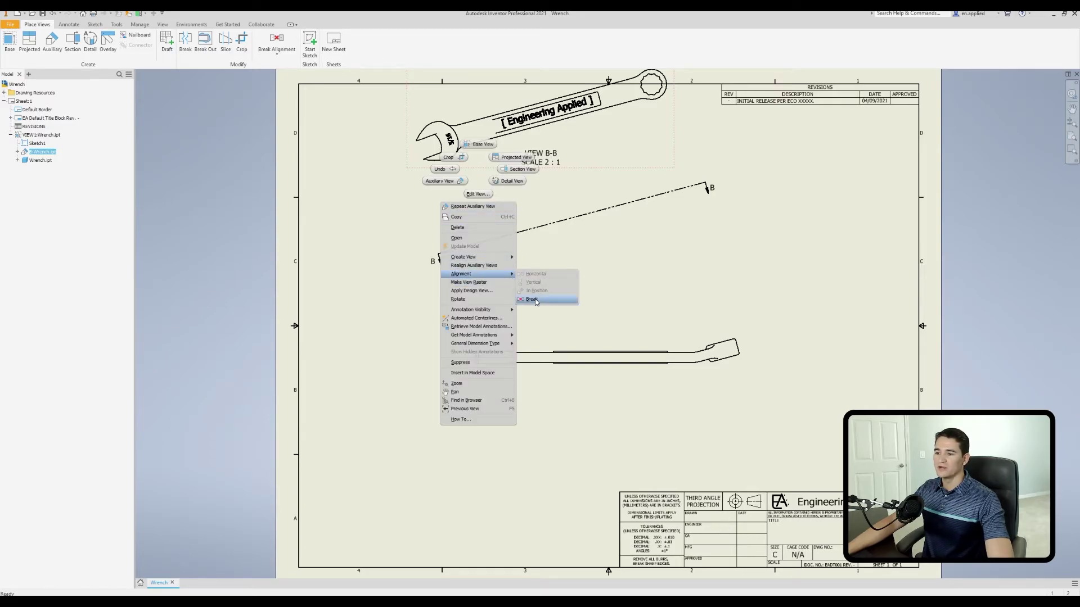
pyautogui.click(536, 298)
pyautogui.moveTo(423, 172); pyautogui.dragTo(273, 185)
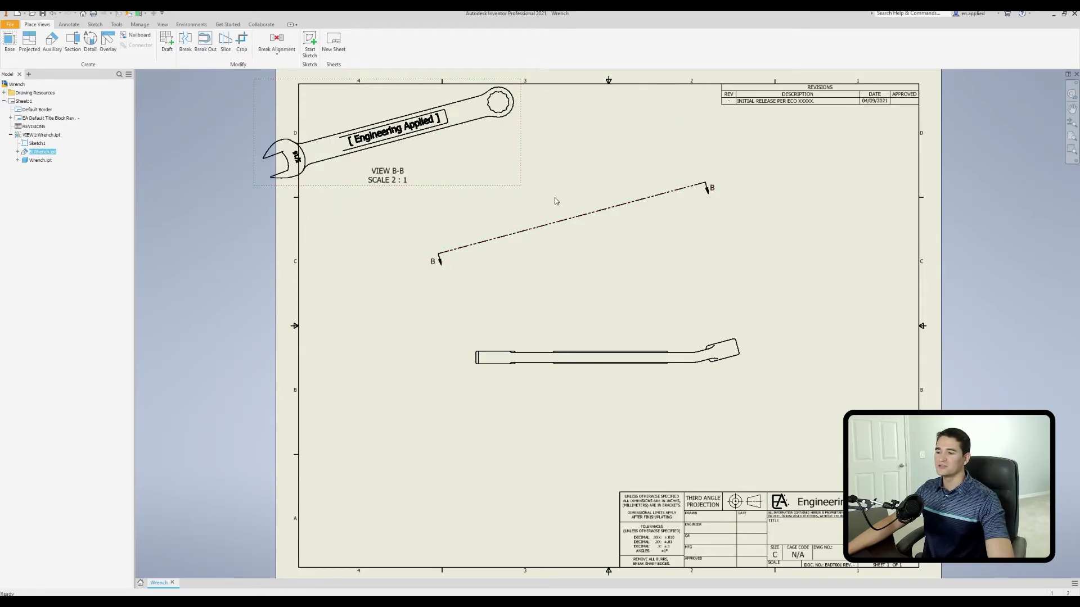
pyautogui.moveTo(463, 188); pyautogui.dragTo(498, 192)
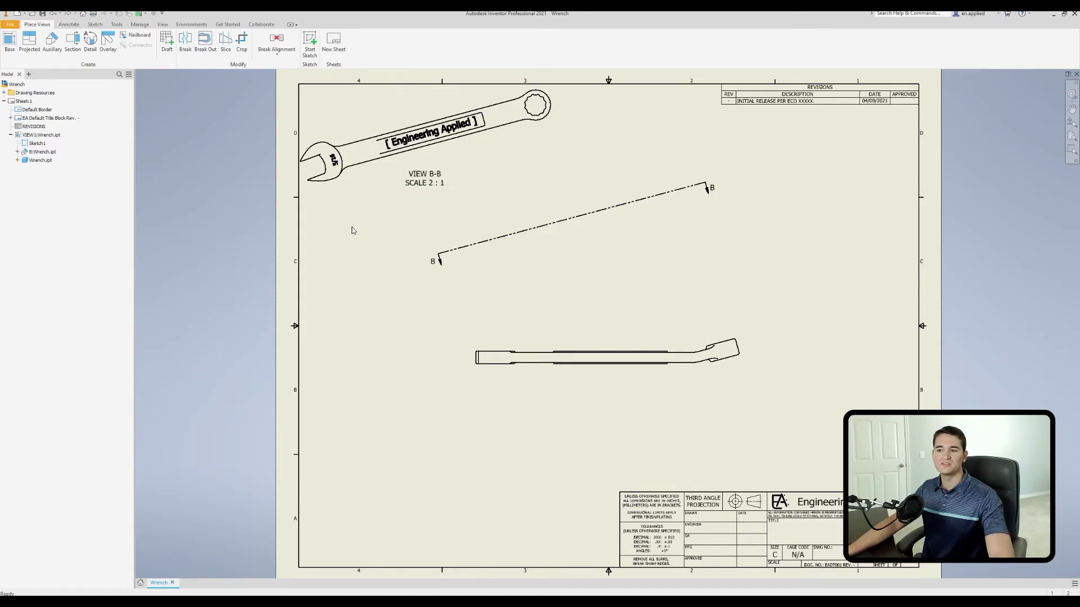
# Step: Edit the auxiliary view to use its own shaded, hidden-line-removed style instead of the base view's, and set its label to A
pyautogui.rightClick(378, 176)
pyautogui.click(376, 202)
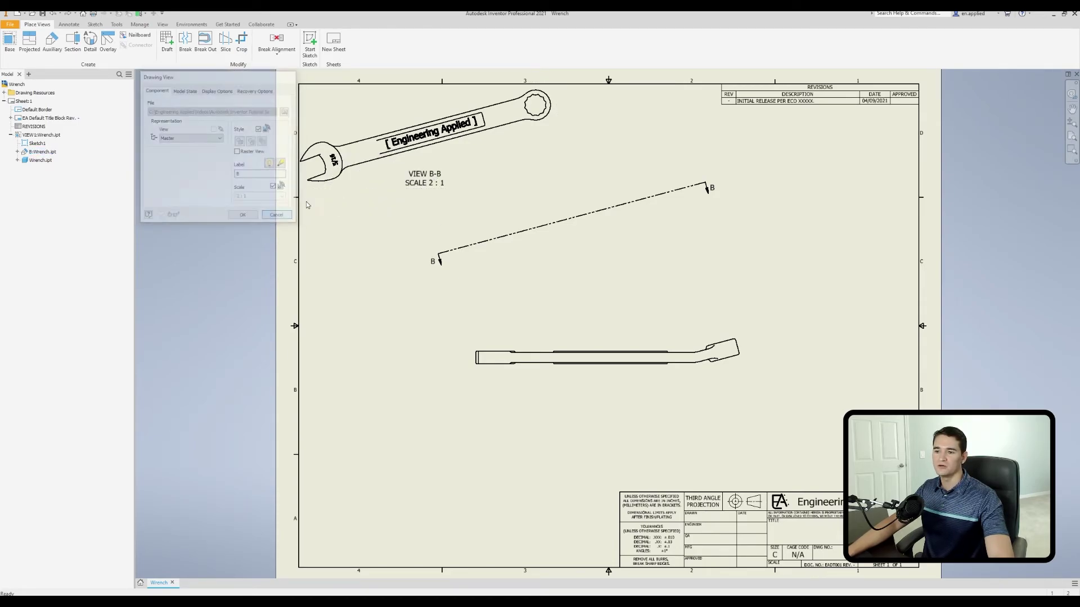
pyautogui.rightClick(375, 174)
pyautogui.click(373, 197)
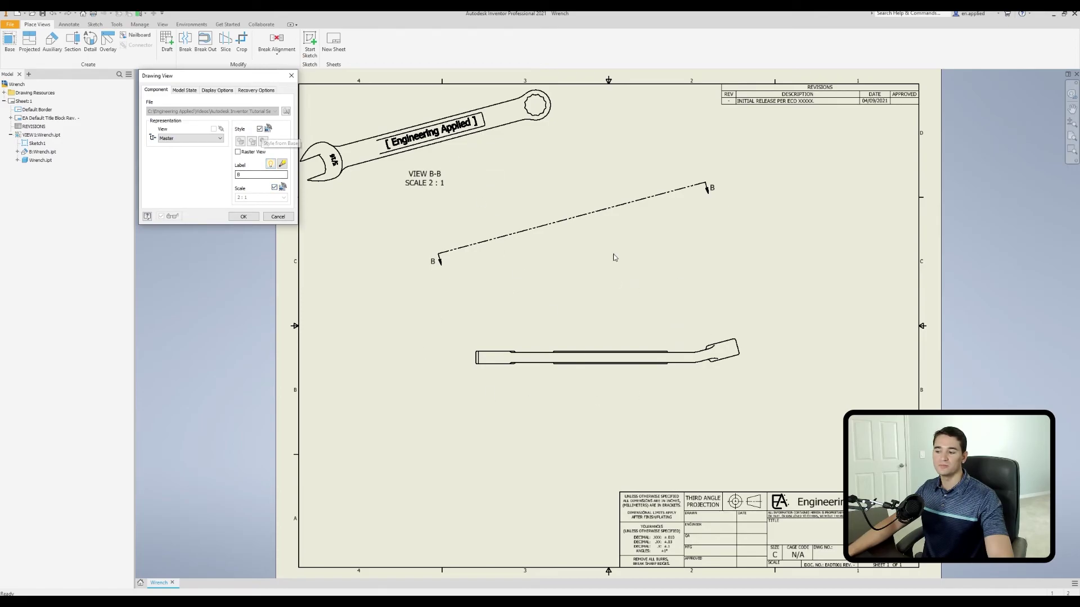
pyautogui.click(259, 129)
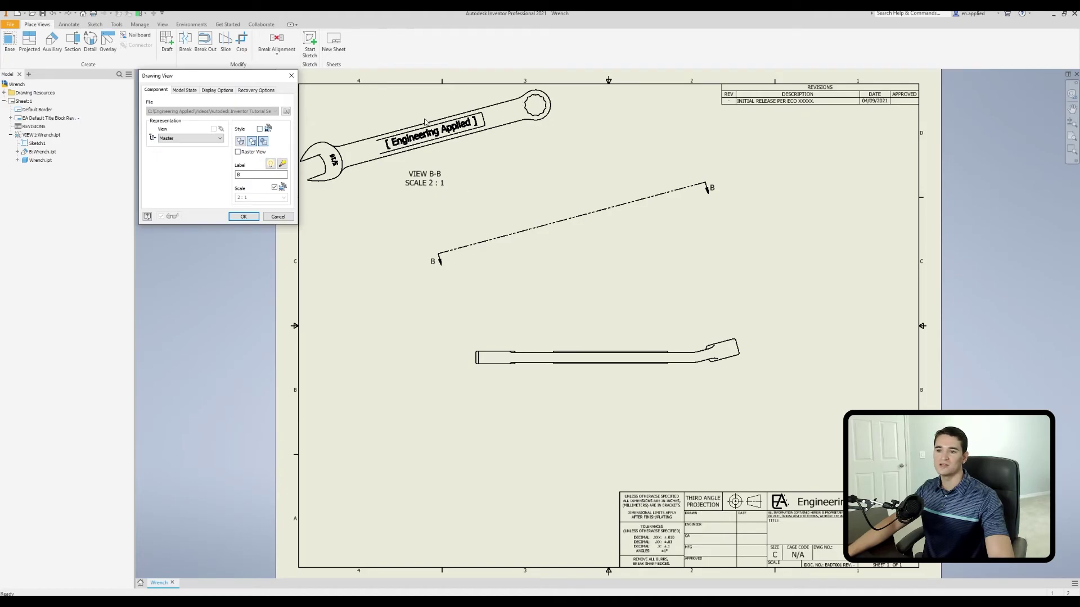
pyautogui.moveTo(260, 173); pyautogui.dragTo(235, 175)
pyautogui.press('BackSpace')
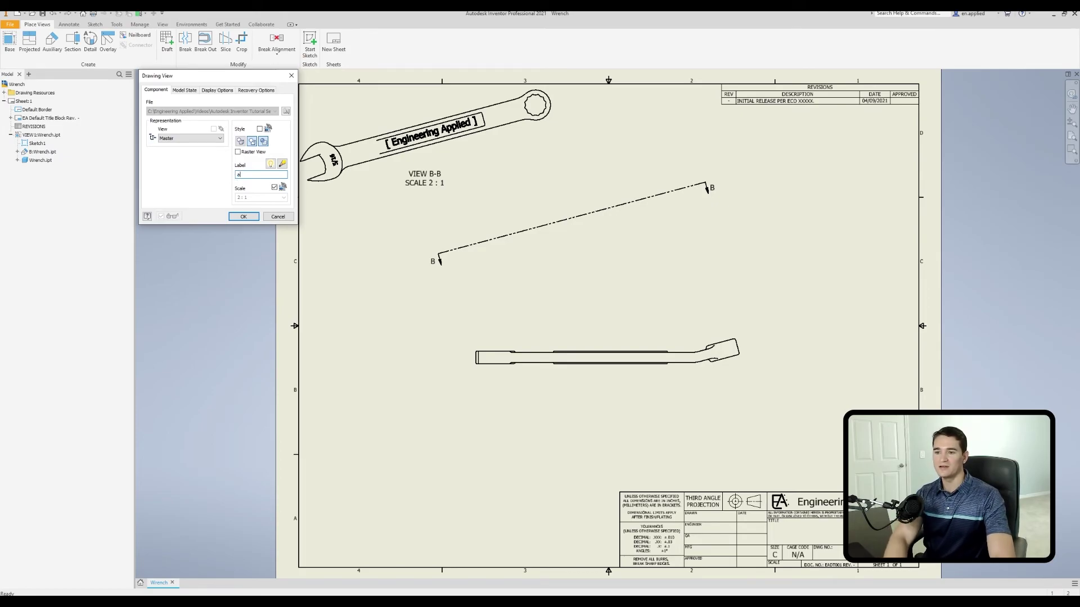
pyautogui.write('A')
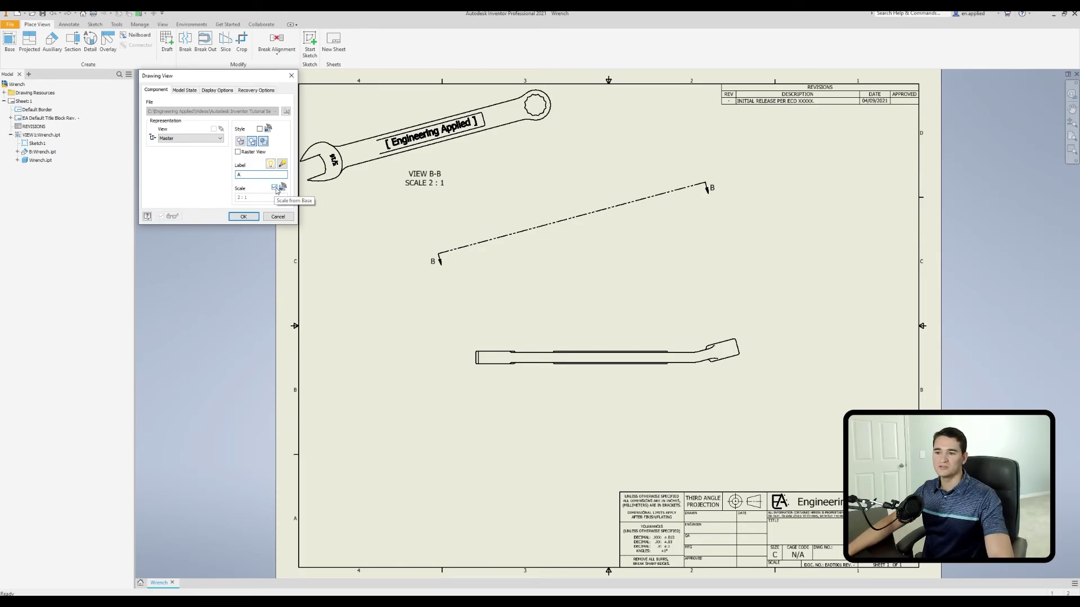
# Step: Release the auxiliary view's scale from the base view, set it to 1:1, apply the edits, and inspect the updated view
pyautogui.click(275, 188)
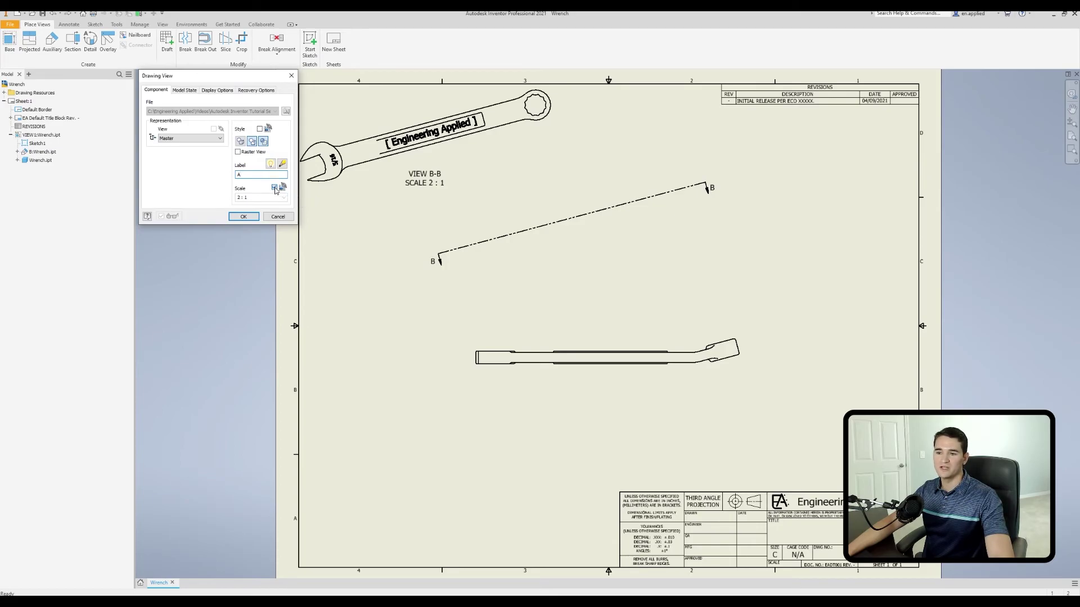
pyautogui.click(284, 197)
pyautogui.click(265, 217)
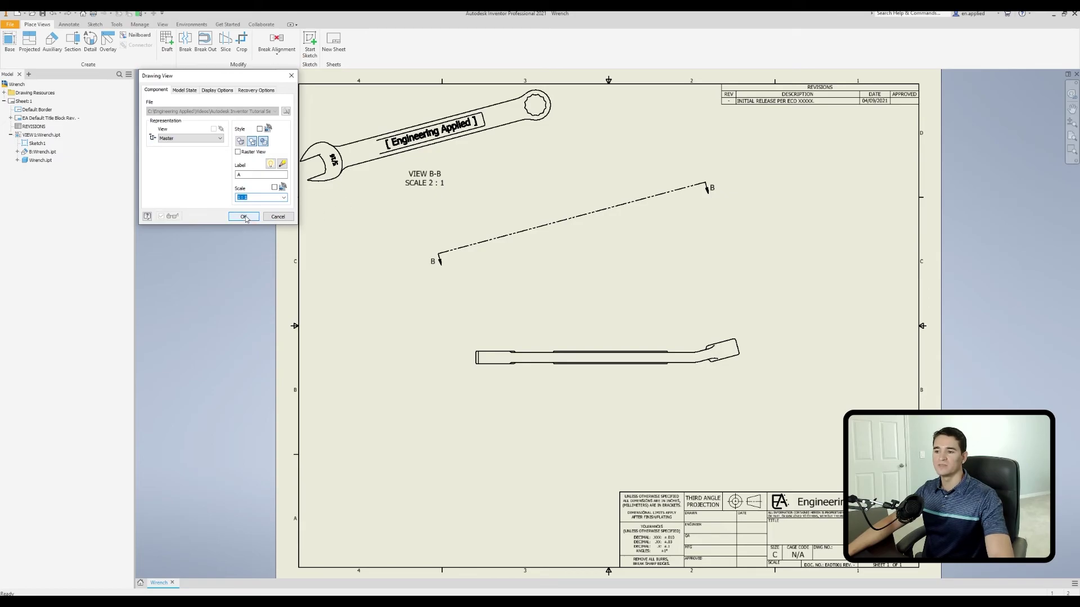
pyautogui.click(244, 217)
pyautogui.scroll(4, 403, 157)
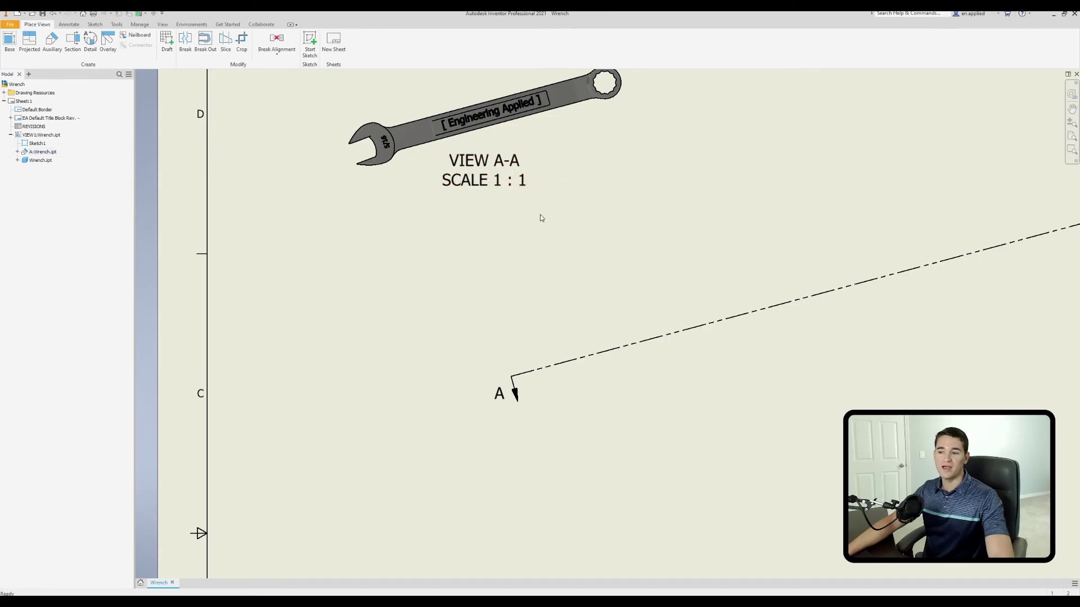
pyautogui.scroll(-5, 540, 214)
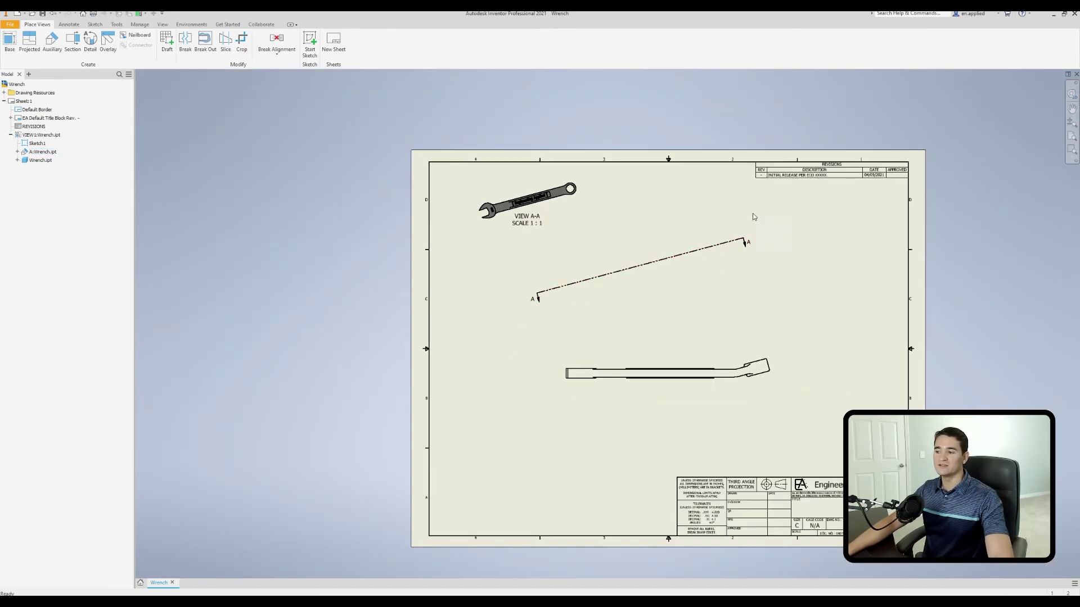